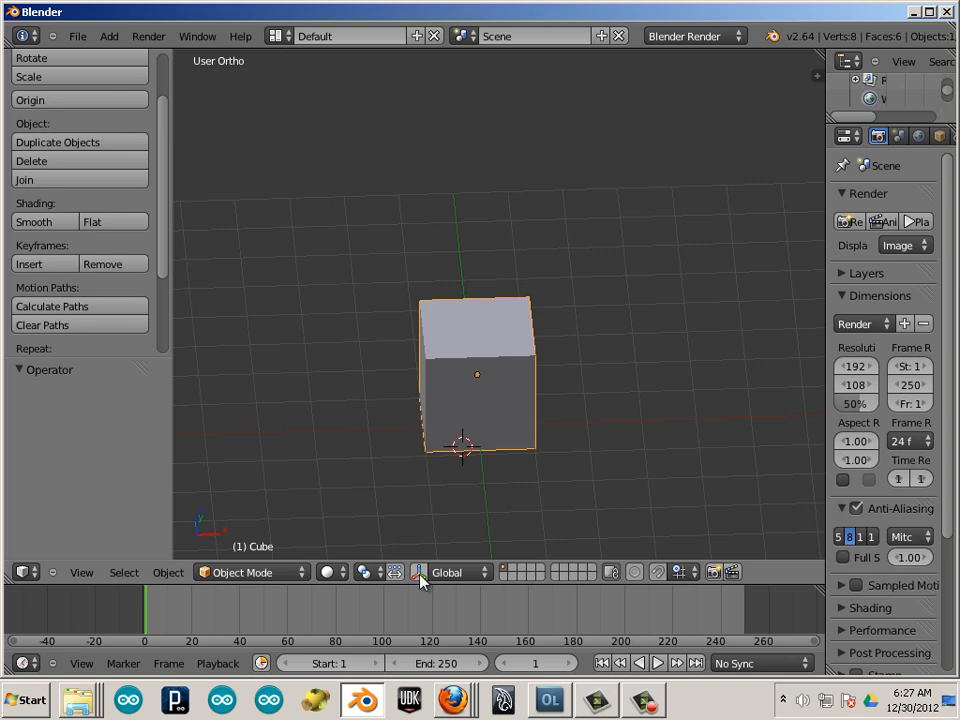
- Toggle the 3D transform manipulator on the cube, leave it shown, and switch it through rotate to scale mode
click(419, 572)
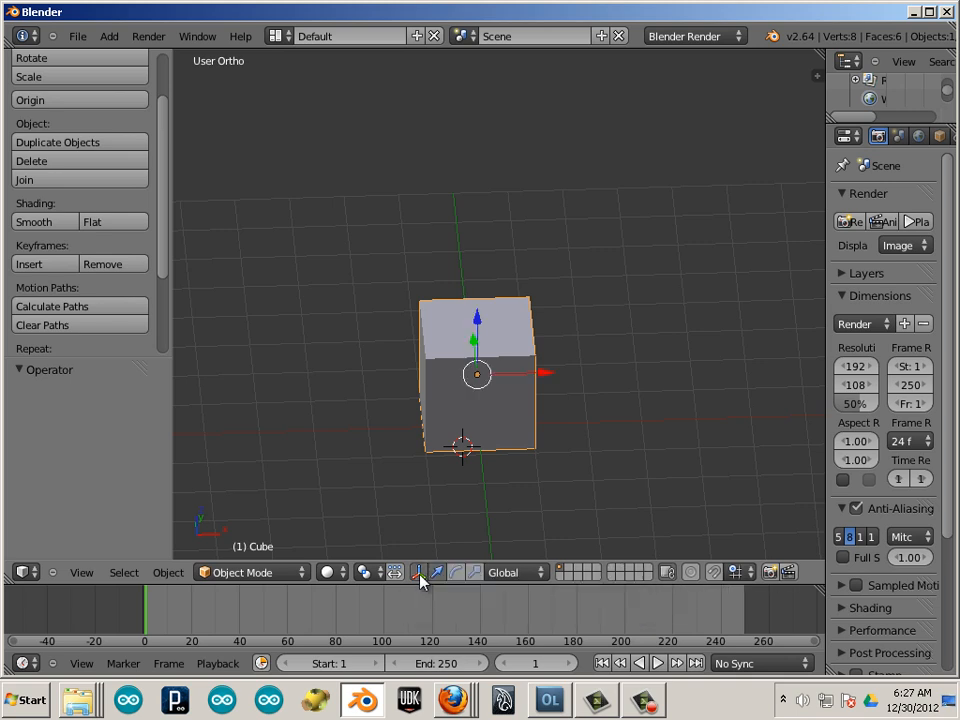
click(419, 574)
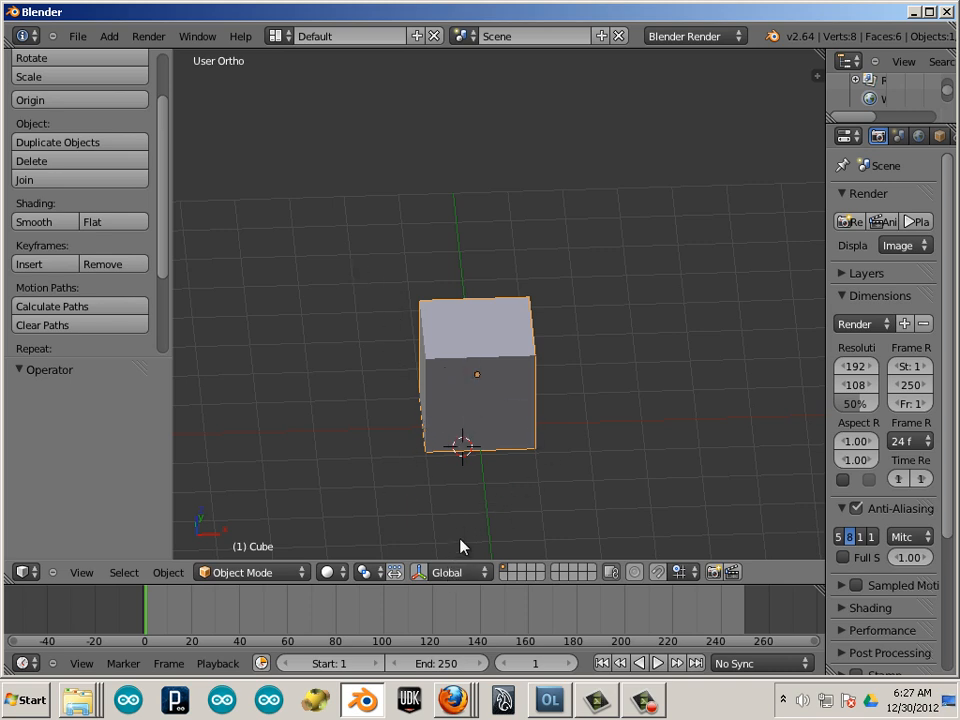
click(420, 578)
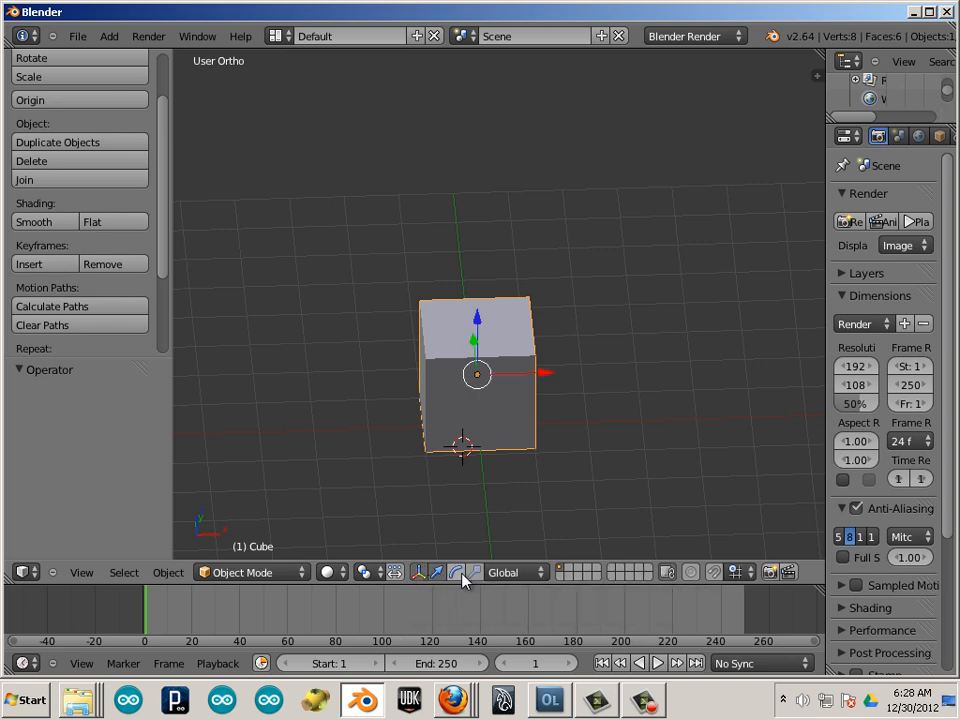
click(456, 574)
click(476, 575)
- Deselect everything in the scene and select the cube again
key(w)
key(e)
key(r)
key(w)
key(e)
key(w)
key(a)
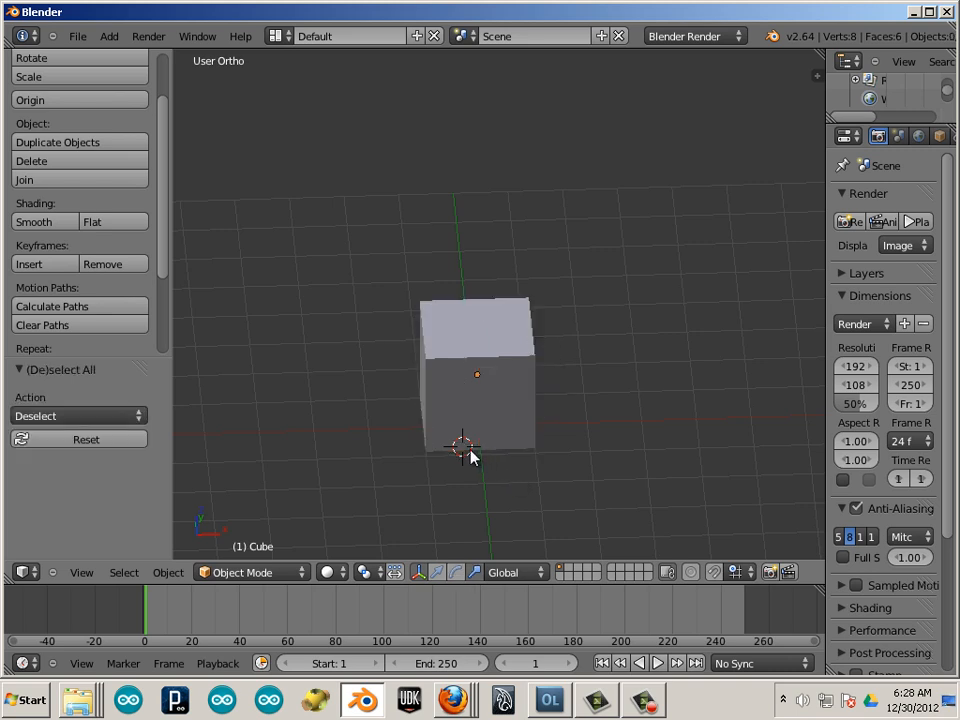
middle_drag(403, 493, 430, 465)
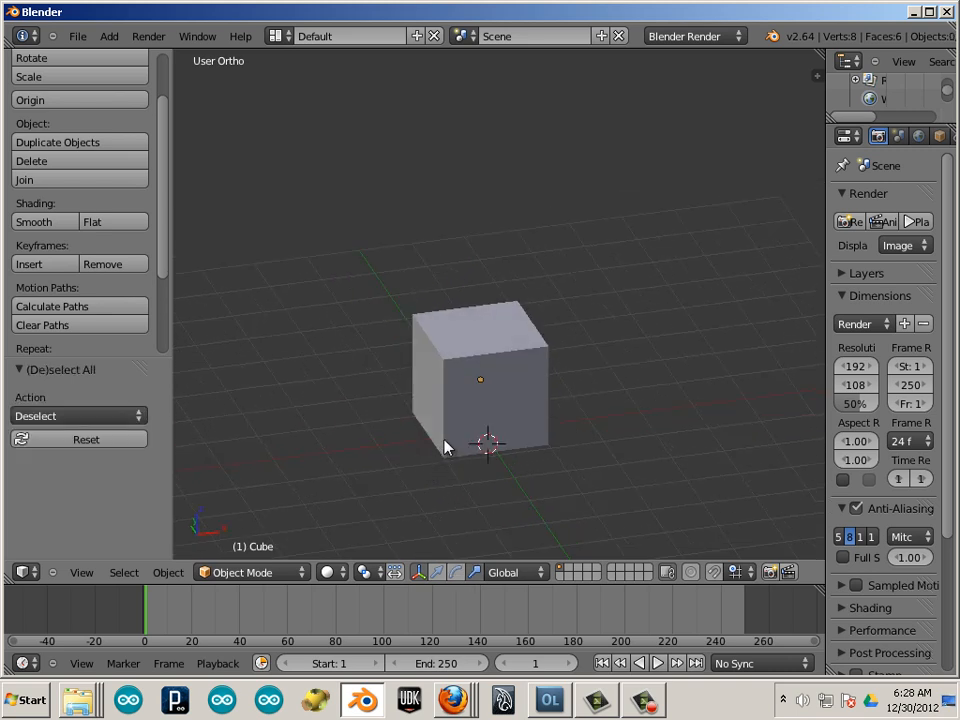
right_click(502, 394)
- Cycle the cube's manipulator through its rotate, scale and translate modes, leaving it in translate mode
key(ctrl+alt+r)
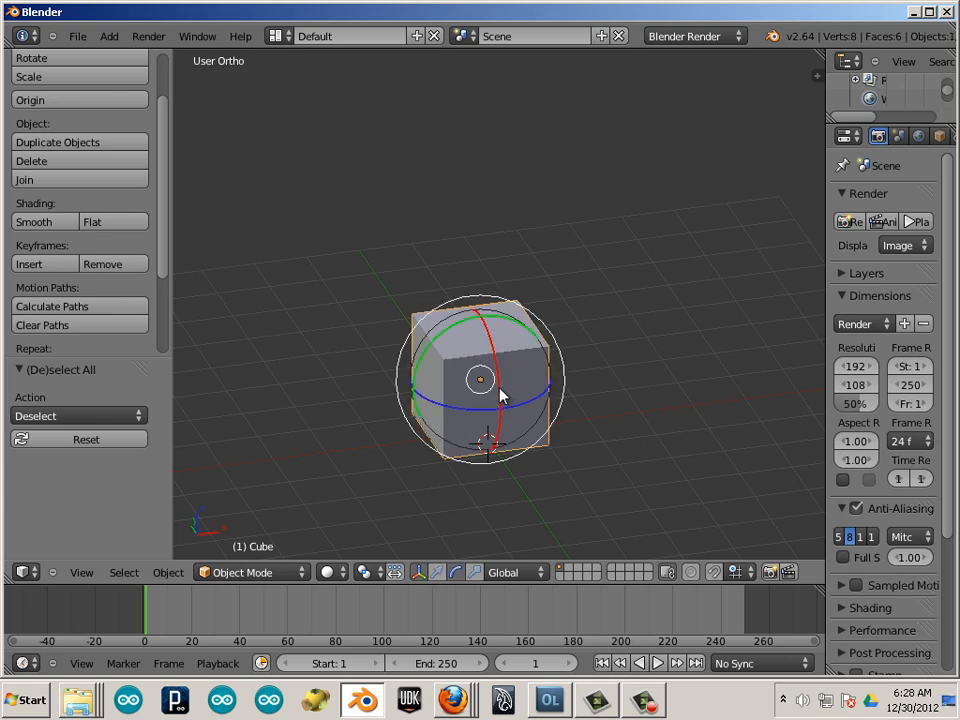
key(ctrl+alt+g)
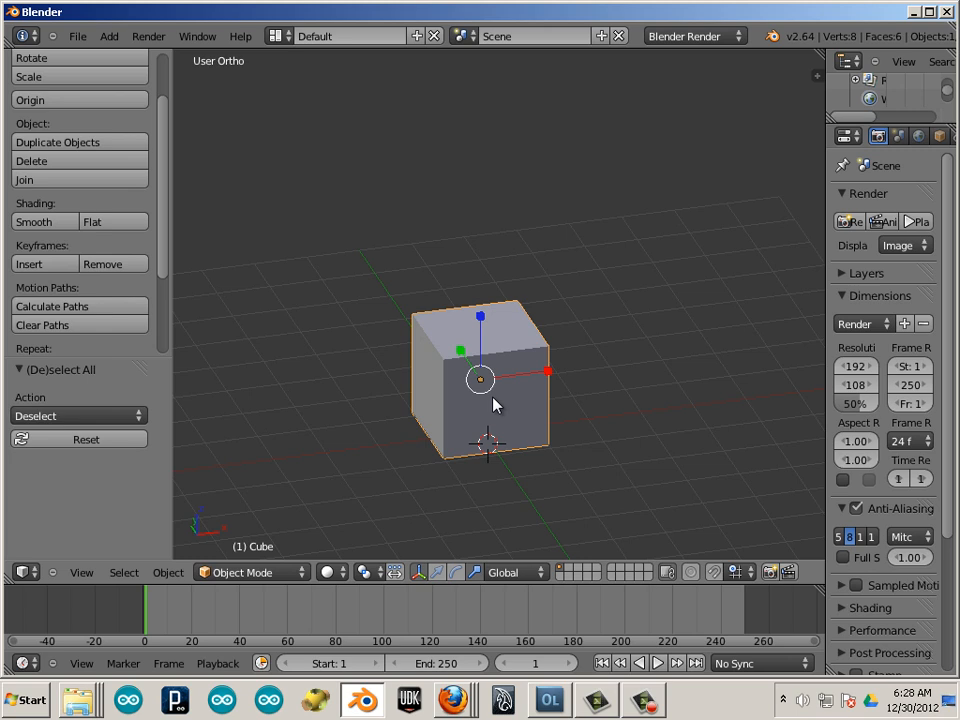
key(ctrl+alt+r)
key(ctrl+alt+g)
key(ctrl+alt+r)
key(ctrl+alt+g)
key(ctrl+alt+g)
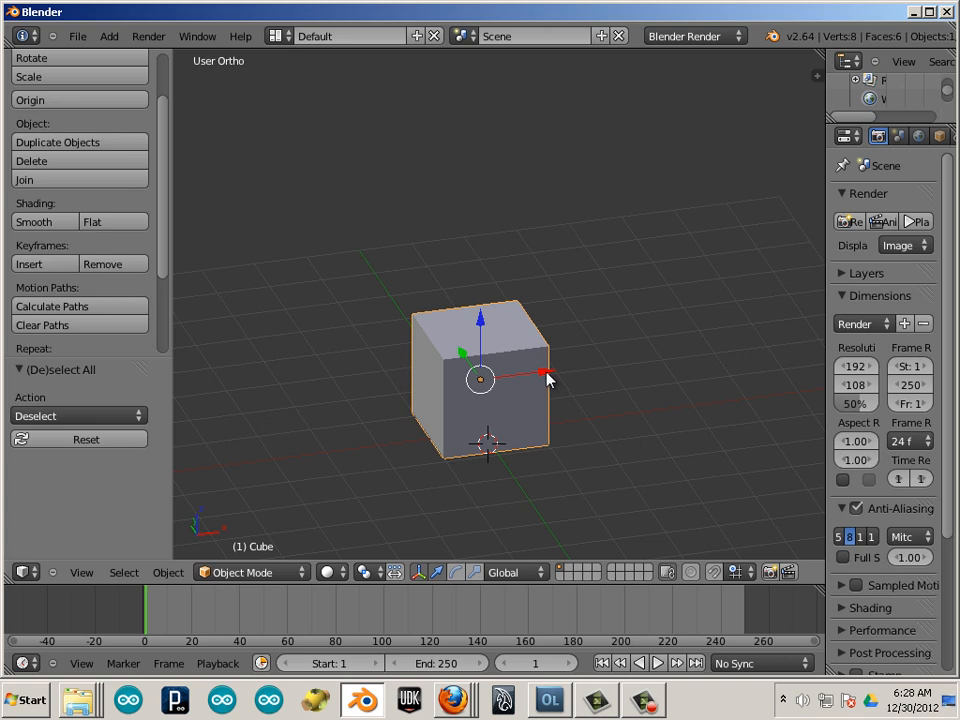
- Move the cube with the manipulator about -4.9 along X and up along Z, and bring it back over the grid unconstrained
drag(548, 378, 292, 410)
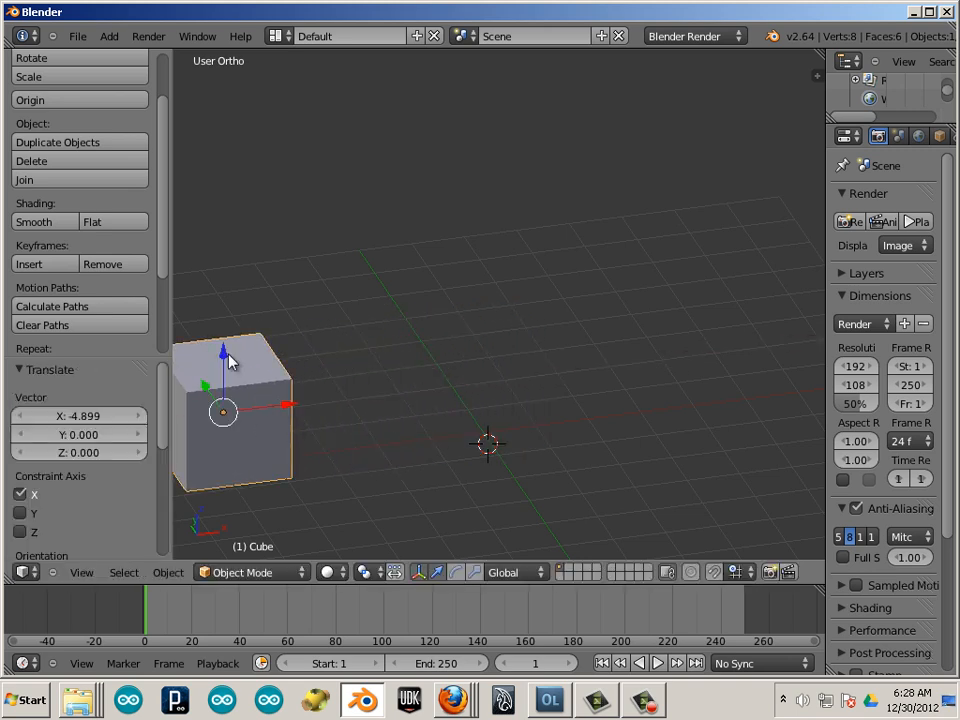
drag(225, 350, 241, 42)
scroll(246, 121, down, 3)
drag(323, 155, 484, 330)
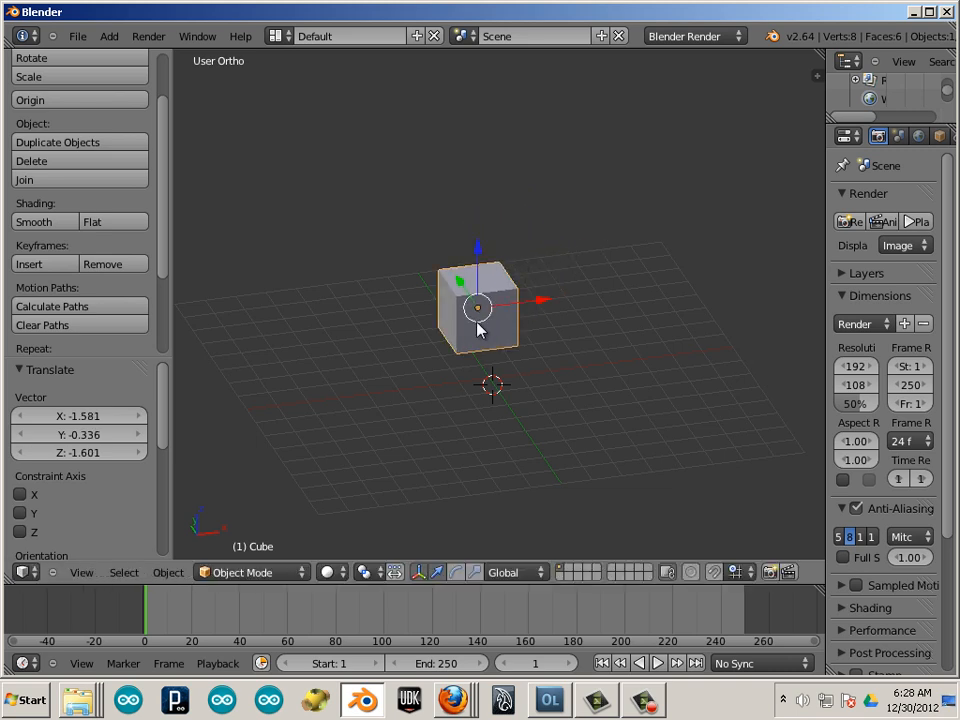
- Move the cube freely towards the grid's far corner, shift it about -7.2 along X, and return it freely to that corner
key(g)
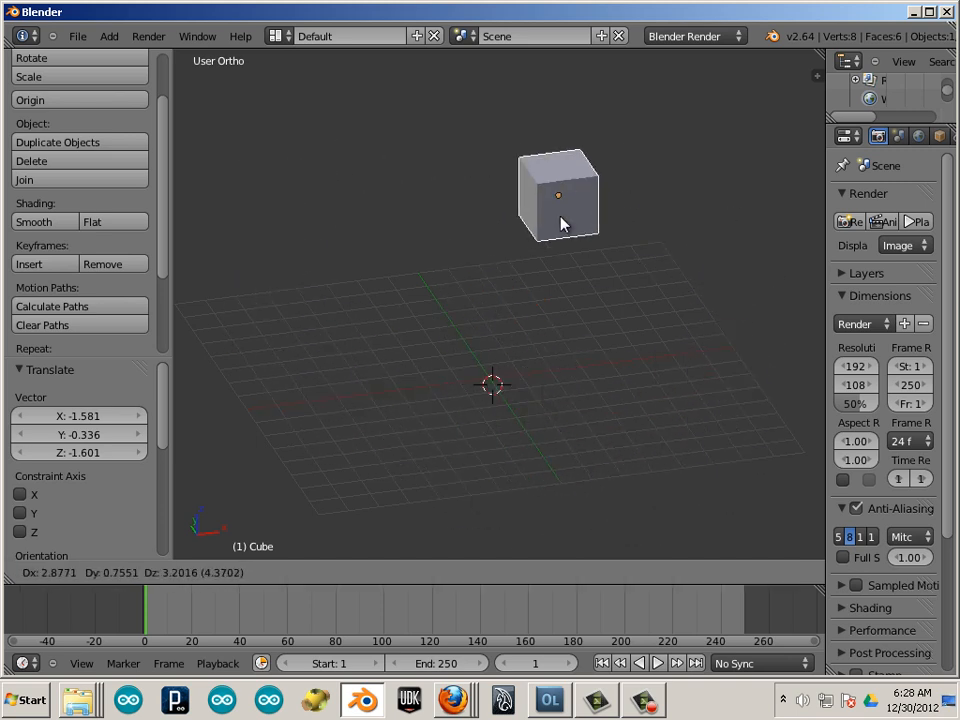
click(596, 283)
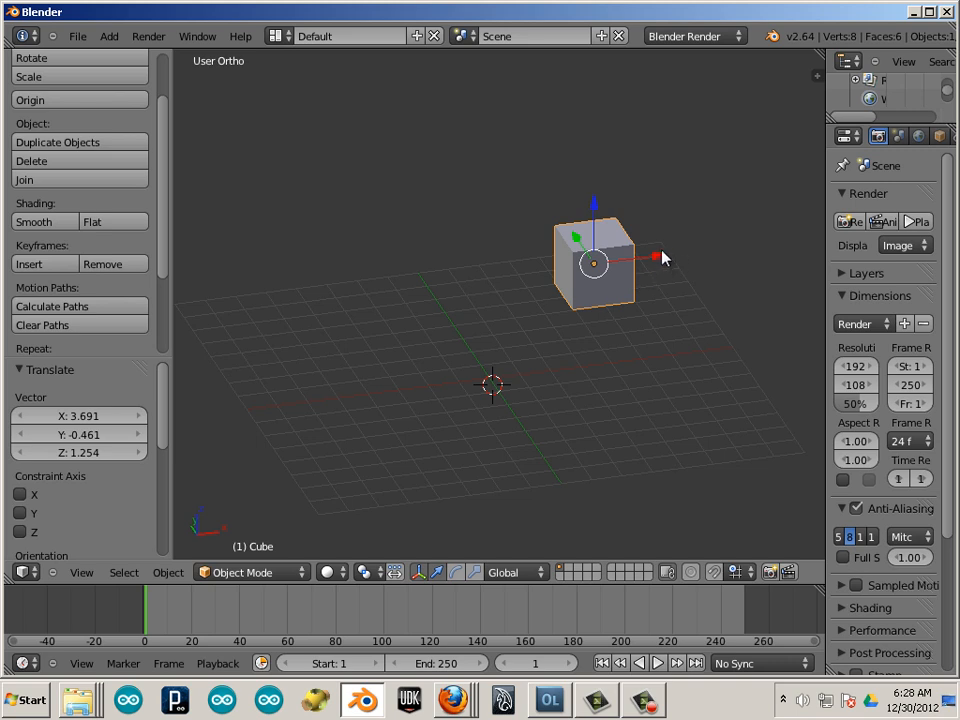
drag(661, 258, 392, 317)
key(g)
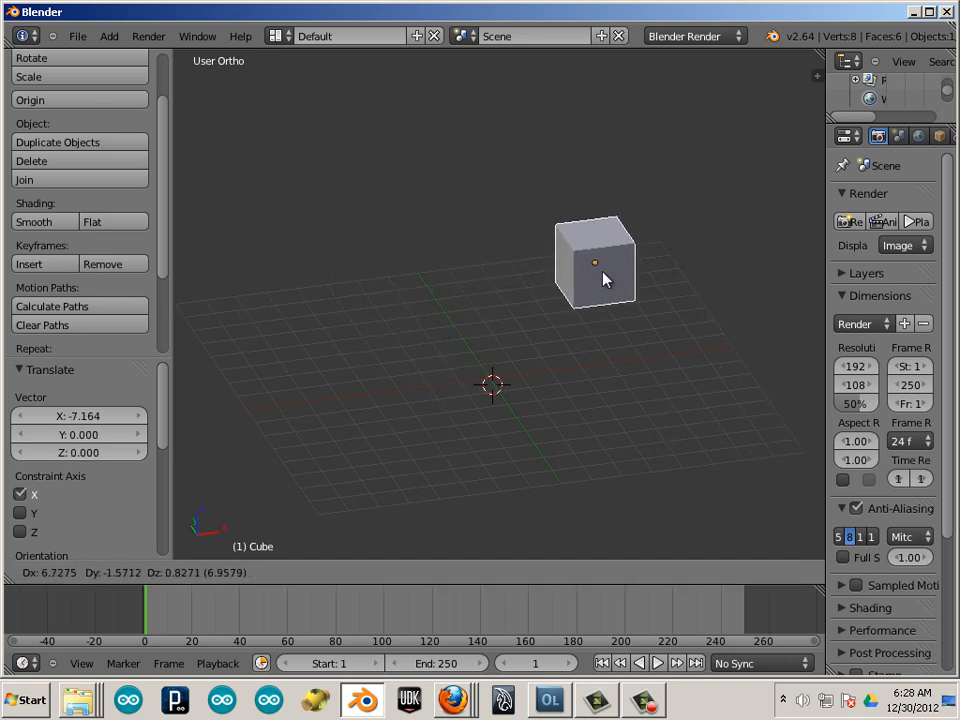
click(604, 279)
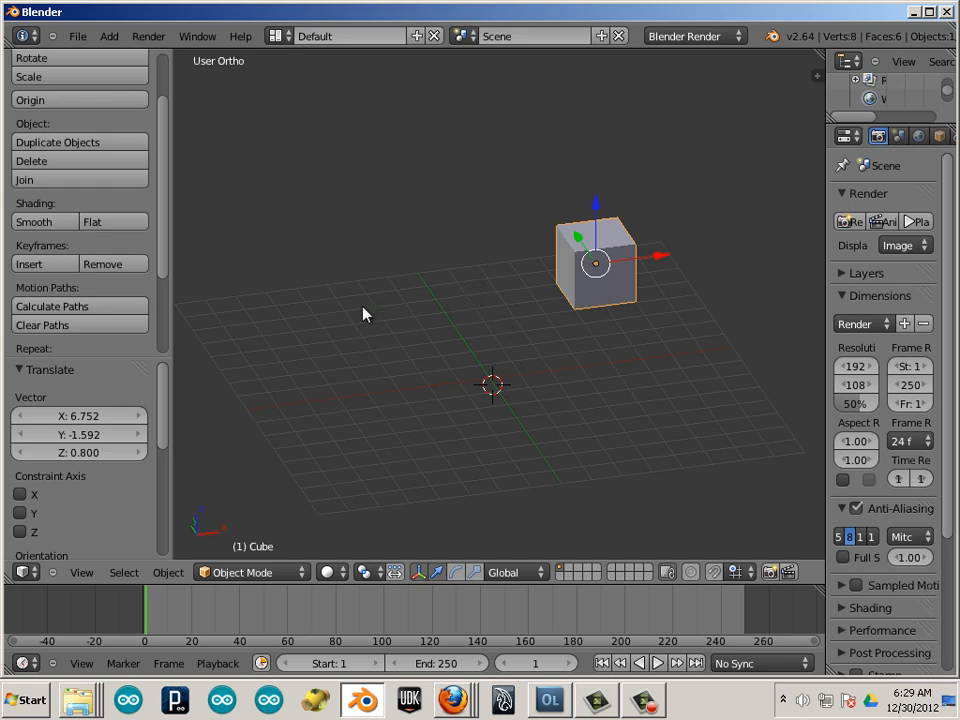
- From a side-on angle, move the cube freely back over the grid by about X -3.3, Y 19.0, Z -8.7
middle_drag(363, 307, 543, 292)
alt+scroll(543, 292, down, 1)
scroll(543, 292, down, 4)
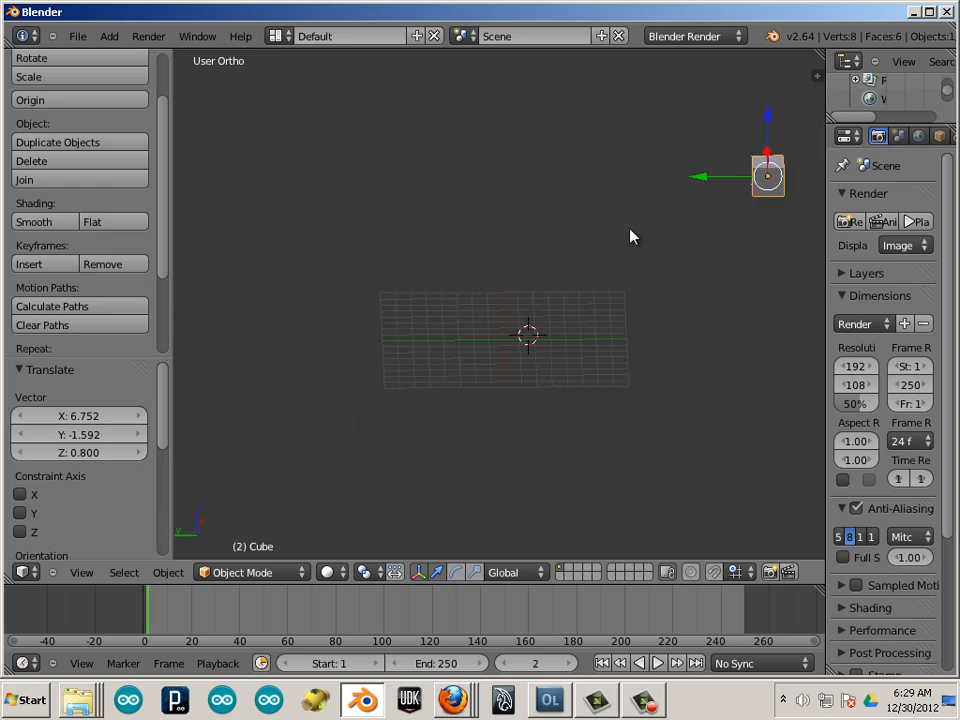
key(g)
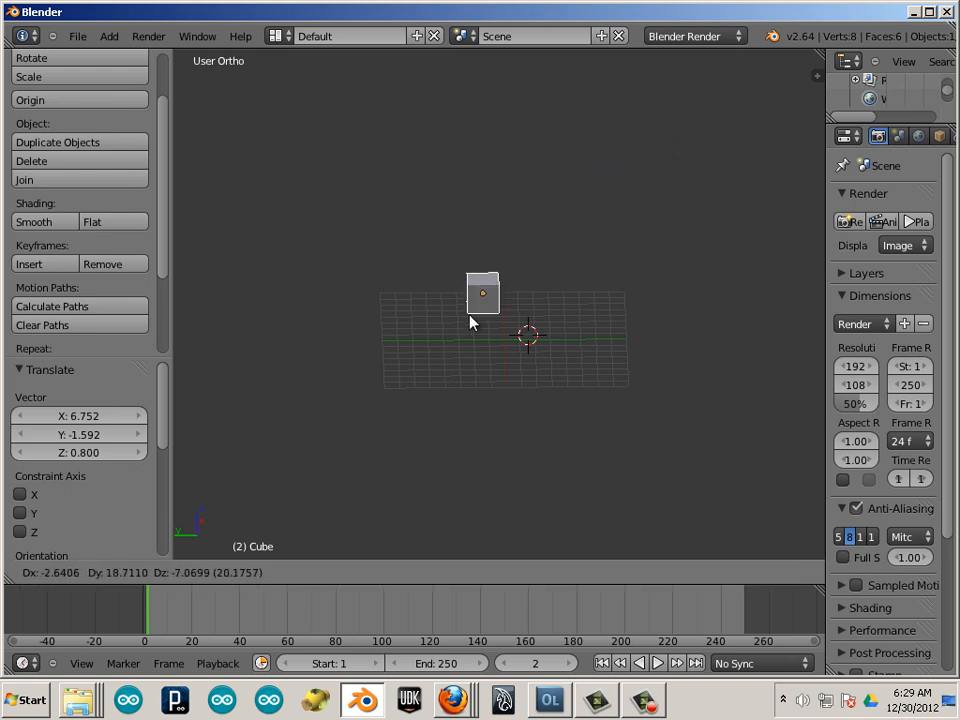
click(475, 337)
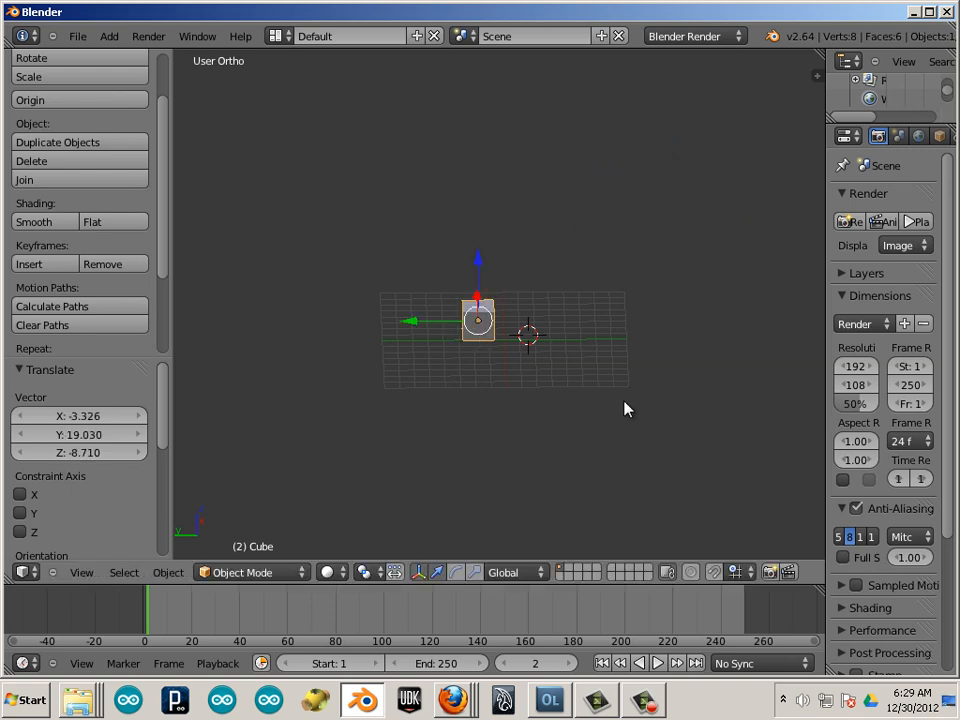
- Move the cube freely by about X 8.5, Y -0.7, Z -3.6, and raise it about 4.3 along Z
middle_drag(624, 407, 397, 404)
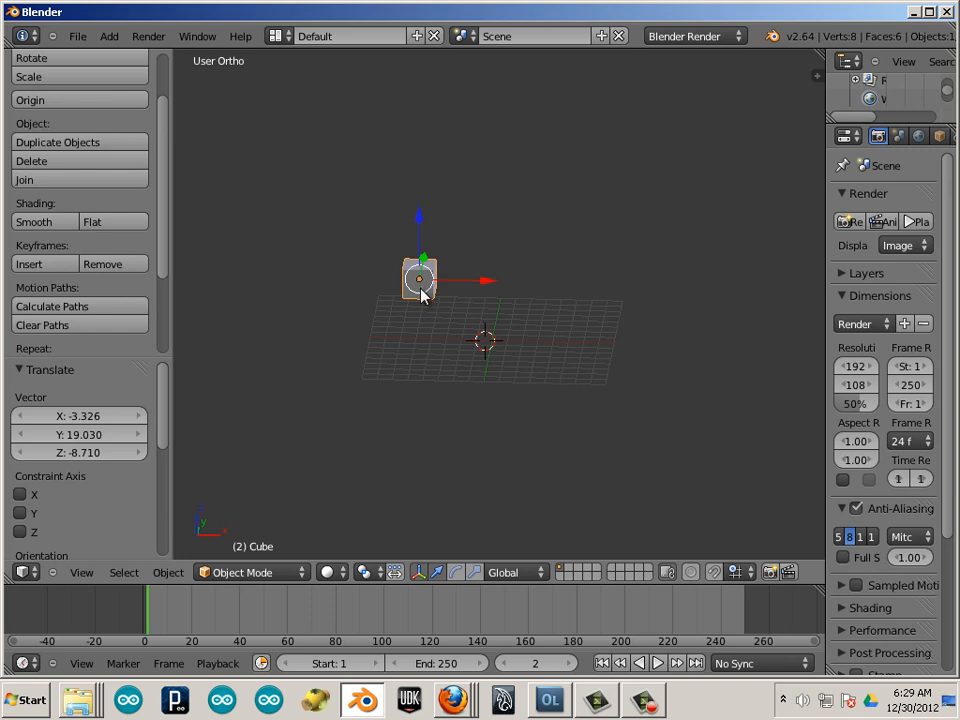
key(g)
click(551, 349)
middle_drag(555, 392, 293, 394)
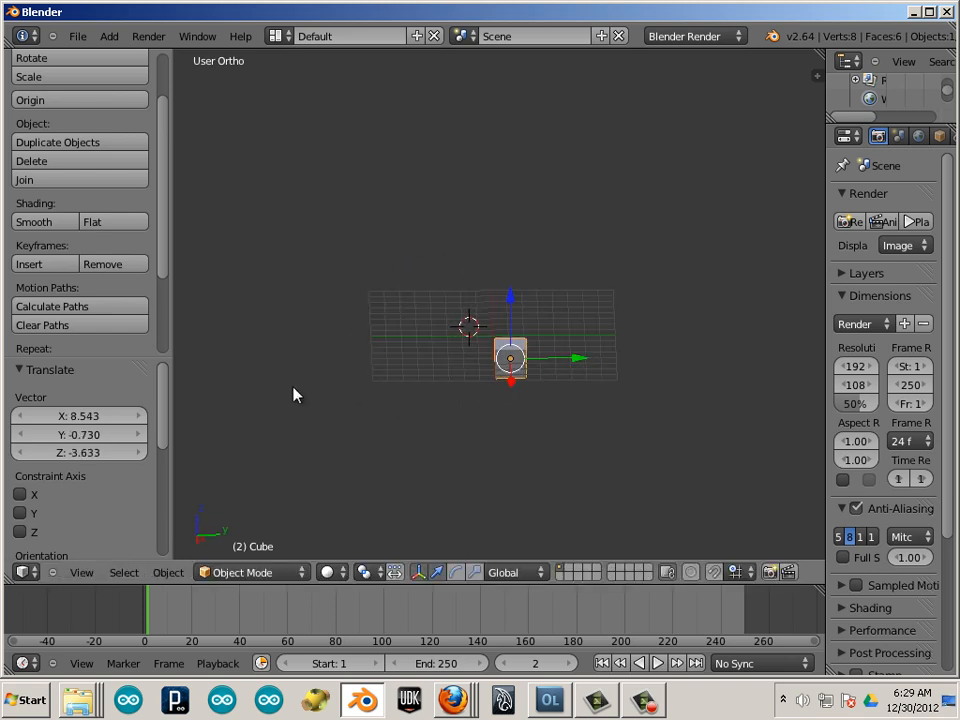
drag(510, 304, 514, 249)
- Bring the cube near the grid's centre with two free moves, about X -4.2, Y -0.8, Z -0.7 and X -0.5, Y -0.5, Z -2.1
middle_drag(514, 249, 568, 296)
key(g)
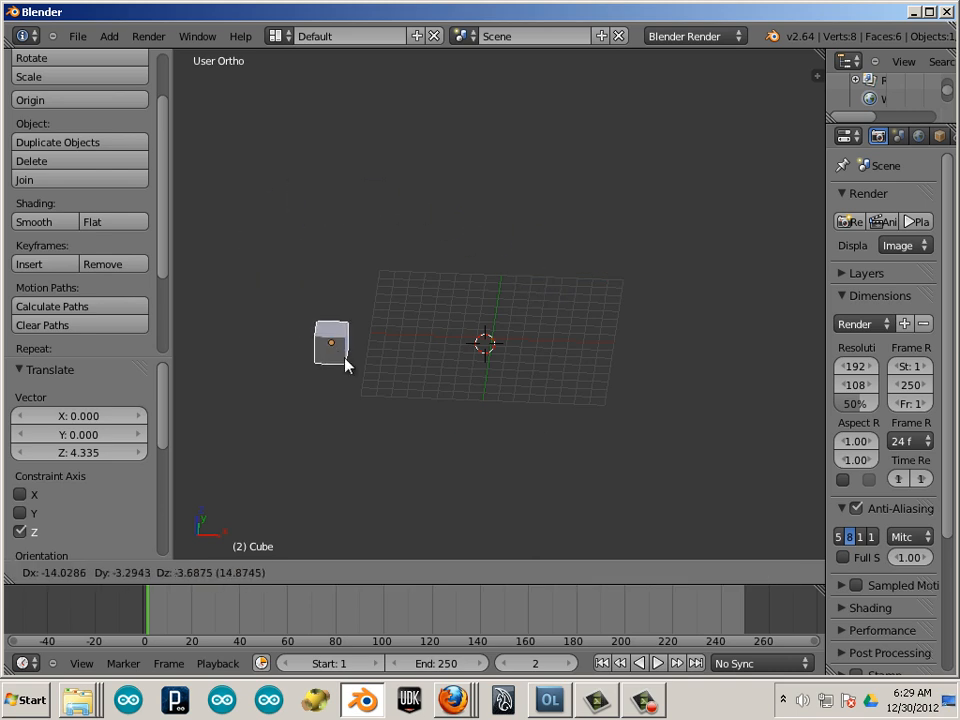
click(490, 300)
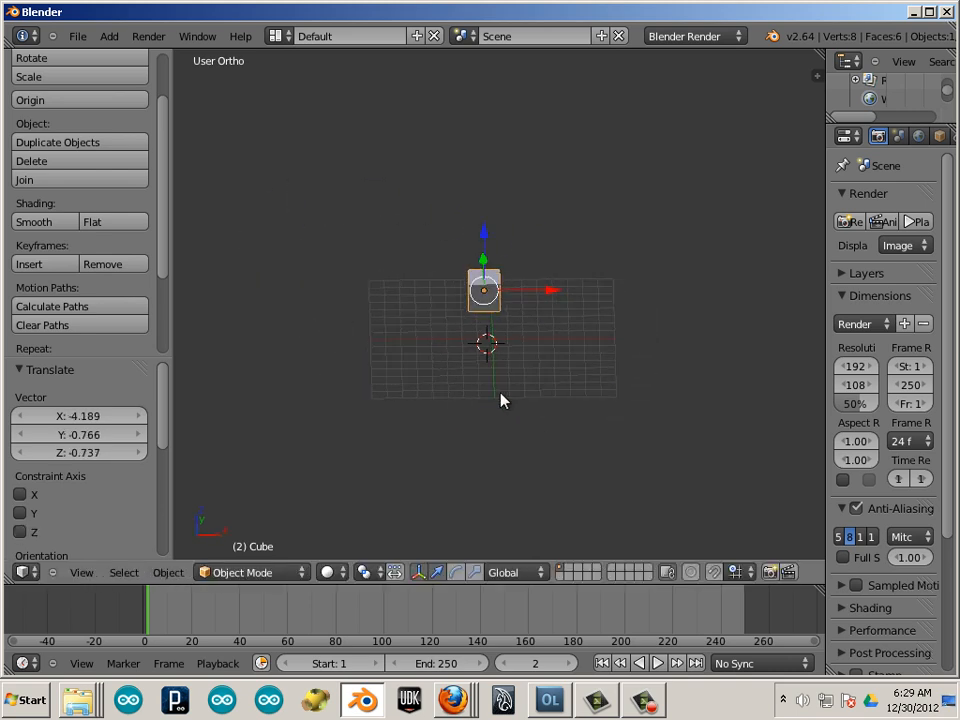
middle_drag(503, 400, 523, 296)
key(g)
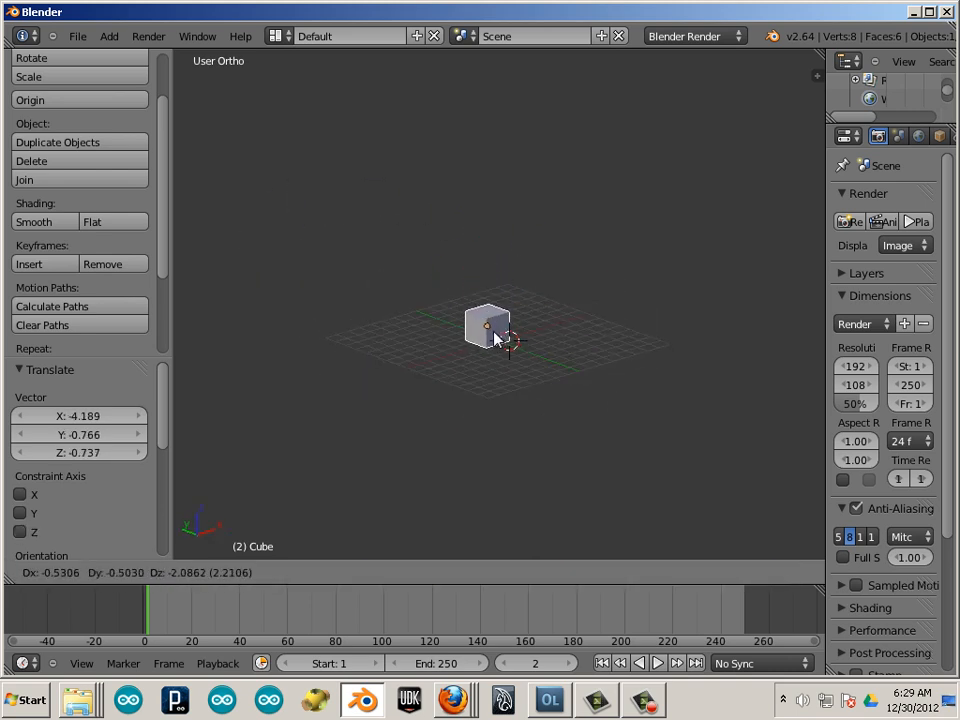
click(497, 340)
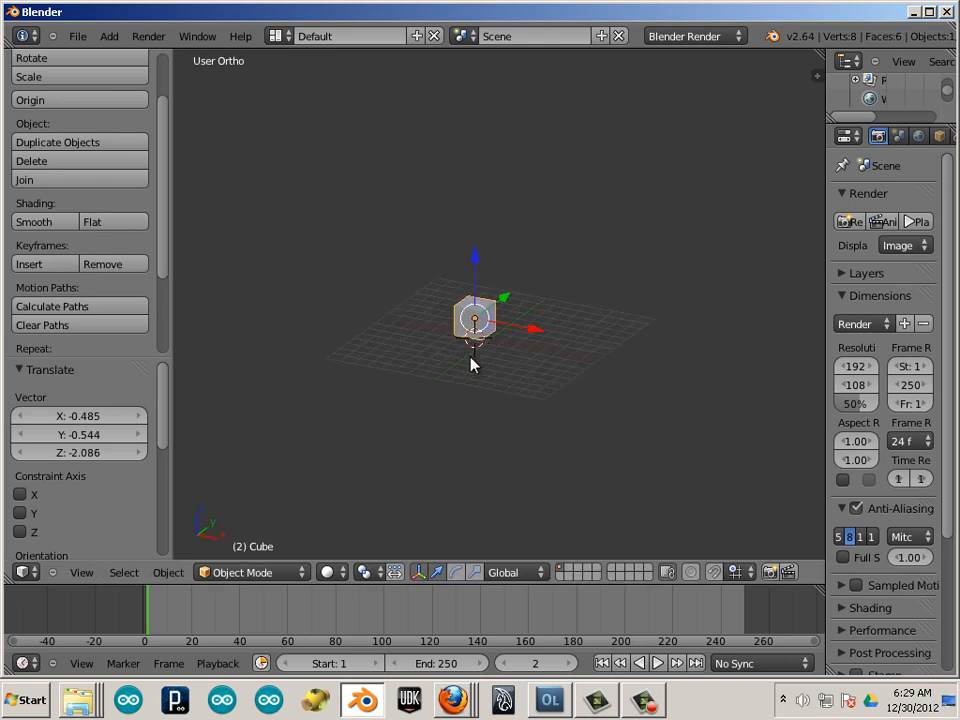
- Shift the cube about 1.16 along X with the manipulator and check its placement from another angle
middle_drag(474, 365, 633, 428)
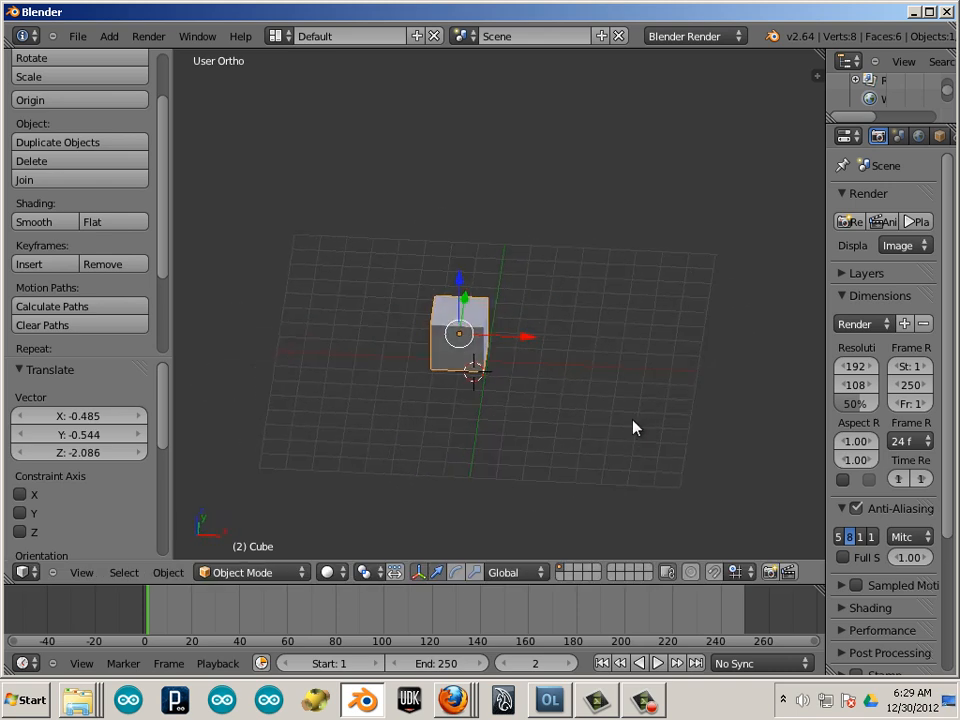
drag(532, 347, 557, 348)
middle_drag(561, 429, 538, 422)
scroll(619, 420, up, 1)
scroll(565, 421, up, 3)
scroll(600, 432, down, 2)
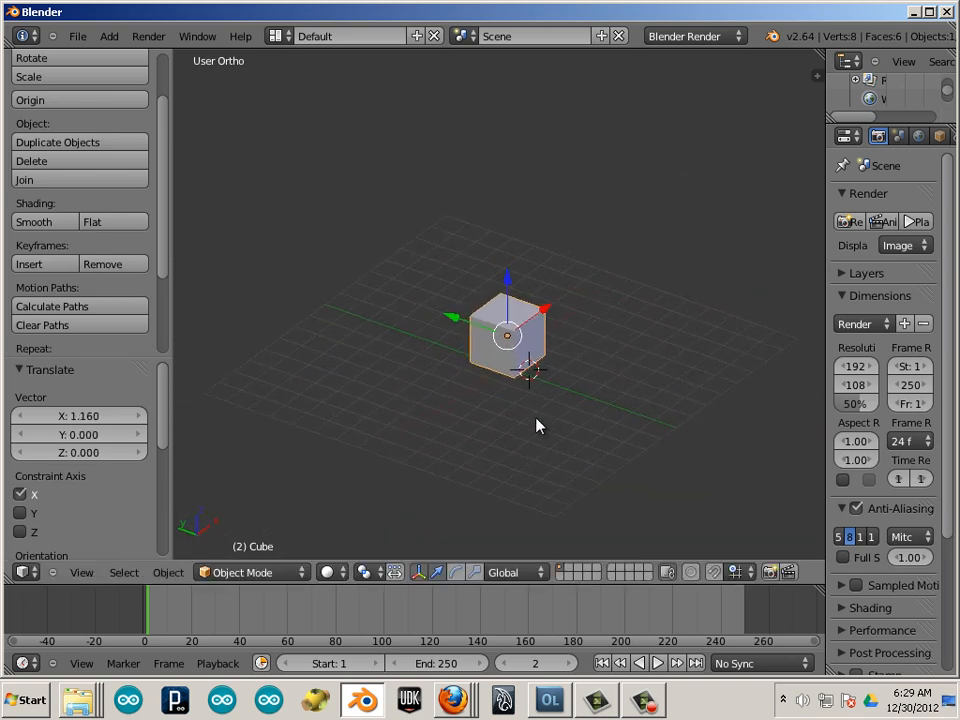
scroll(530, 421, up, 1)
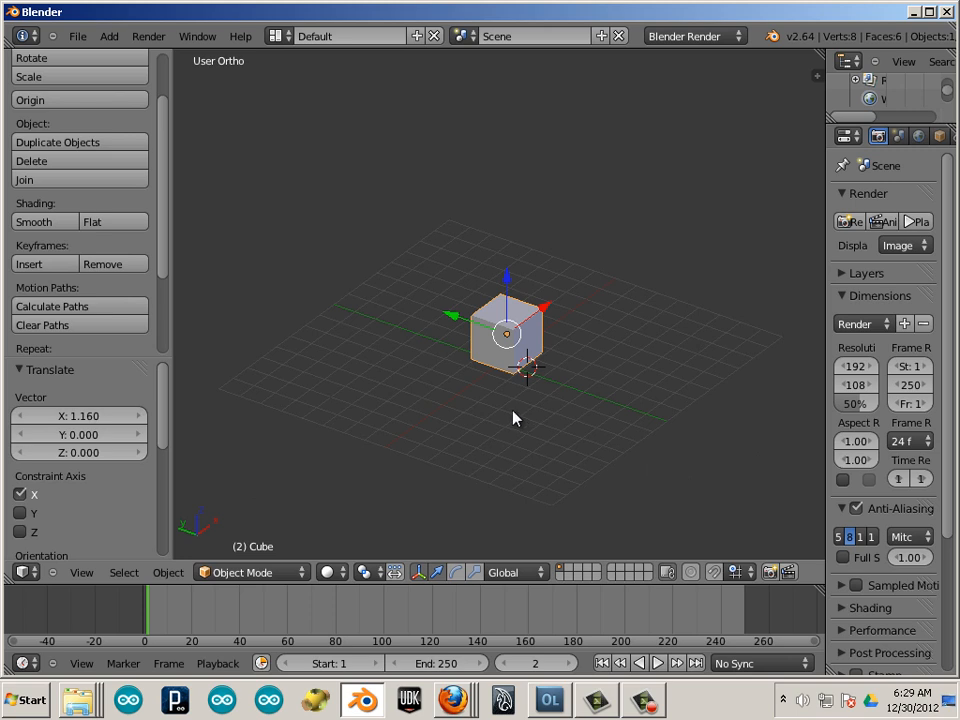
- Examine the cube's position in the front, right and top orthographic views, cycling through them repeatedly
key(KP_1)
key(KP_3)
key(KP_7)
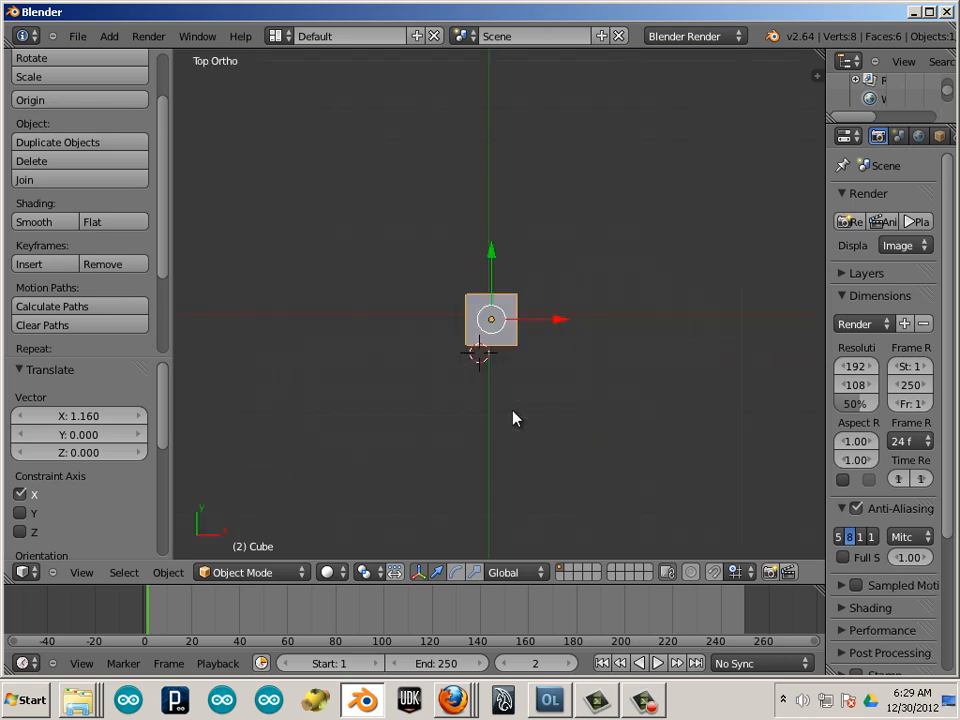
key(KP_1)
key(KP_3)
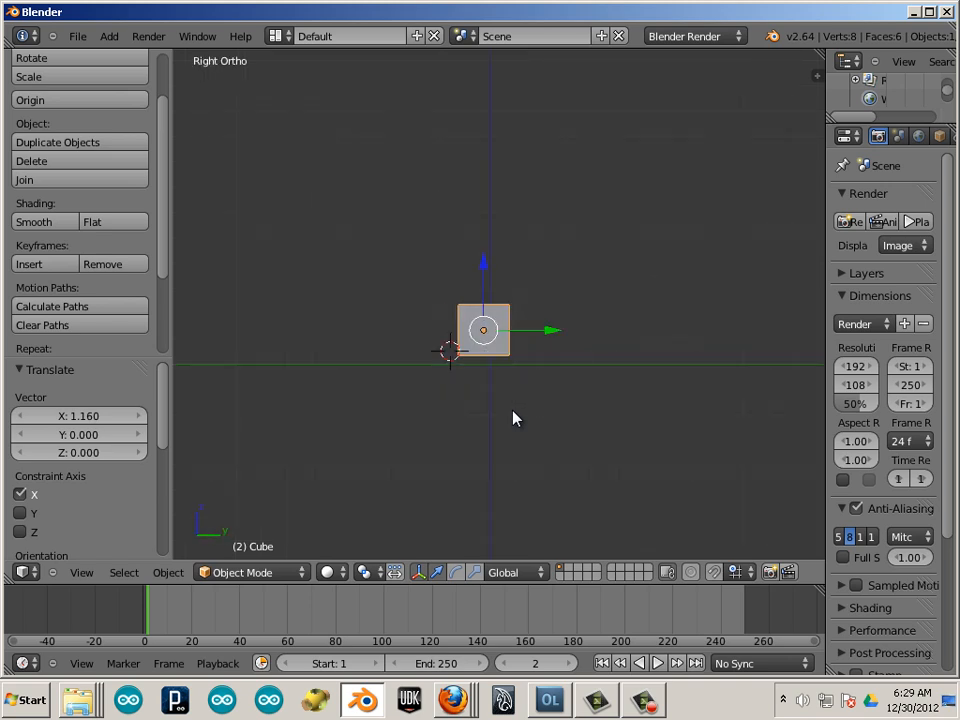
key(KP_7)
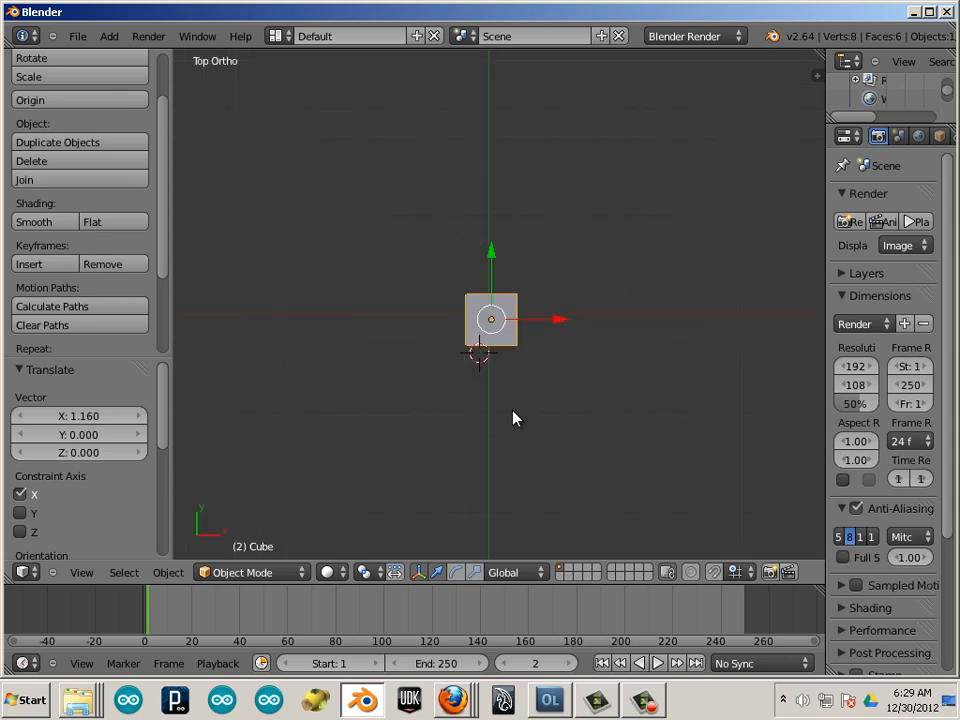
key(KP_1)
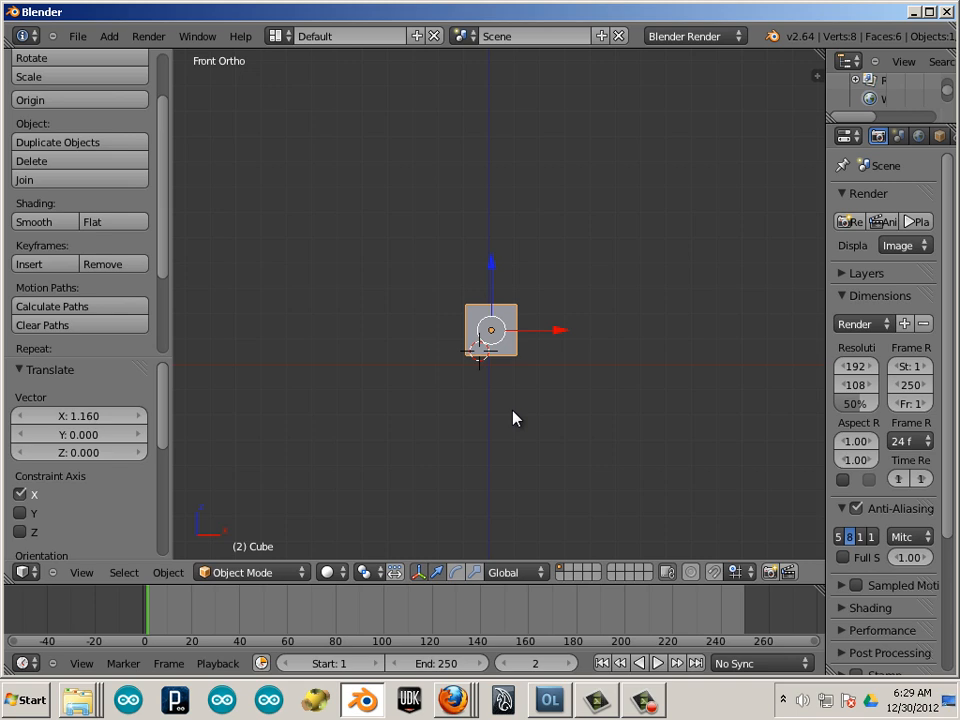
key(KP_3)
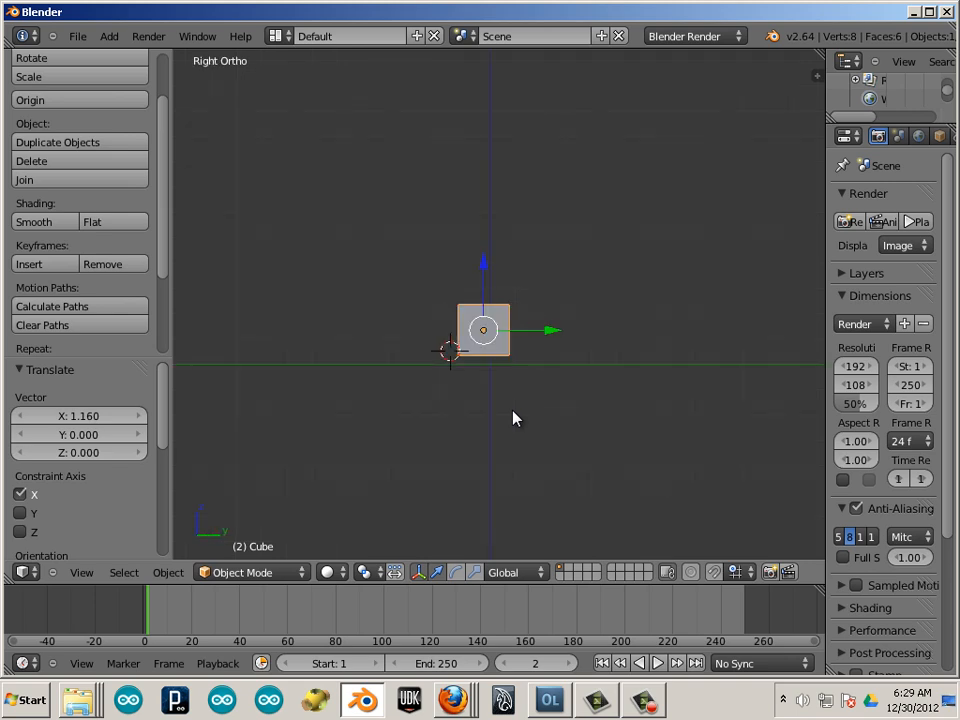
key(KP_7)
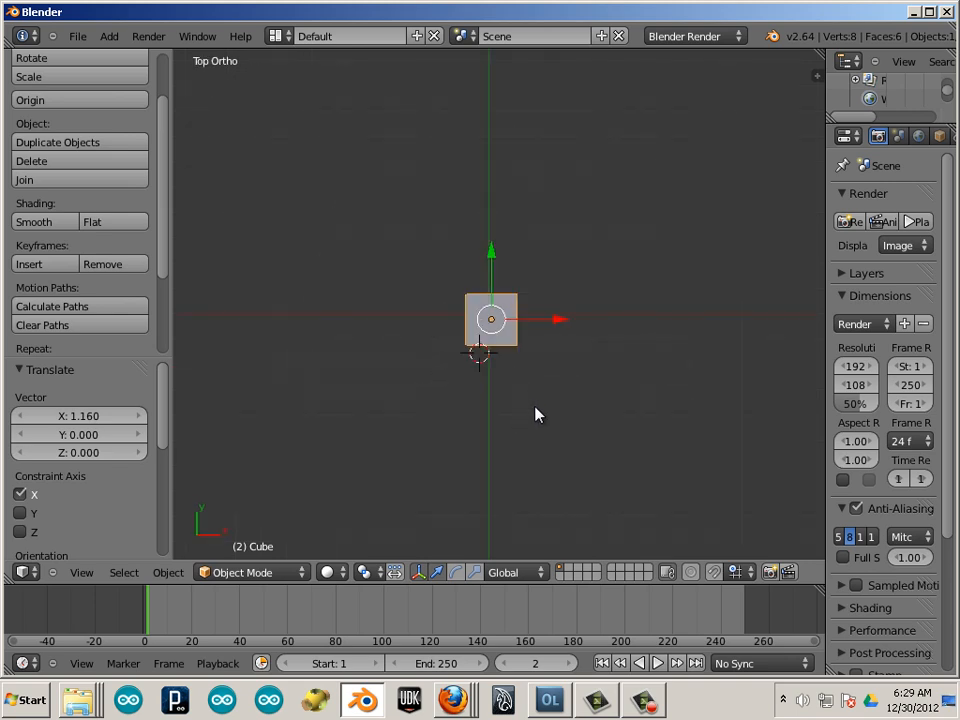
- In the front view, move the cube freely by about -7.6 along X and 7.6 along Z, and check it in perspective angle
scroll(503, 378, down, 1)
key(KP_1)
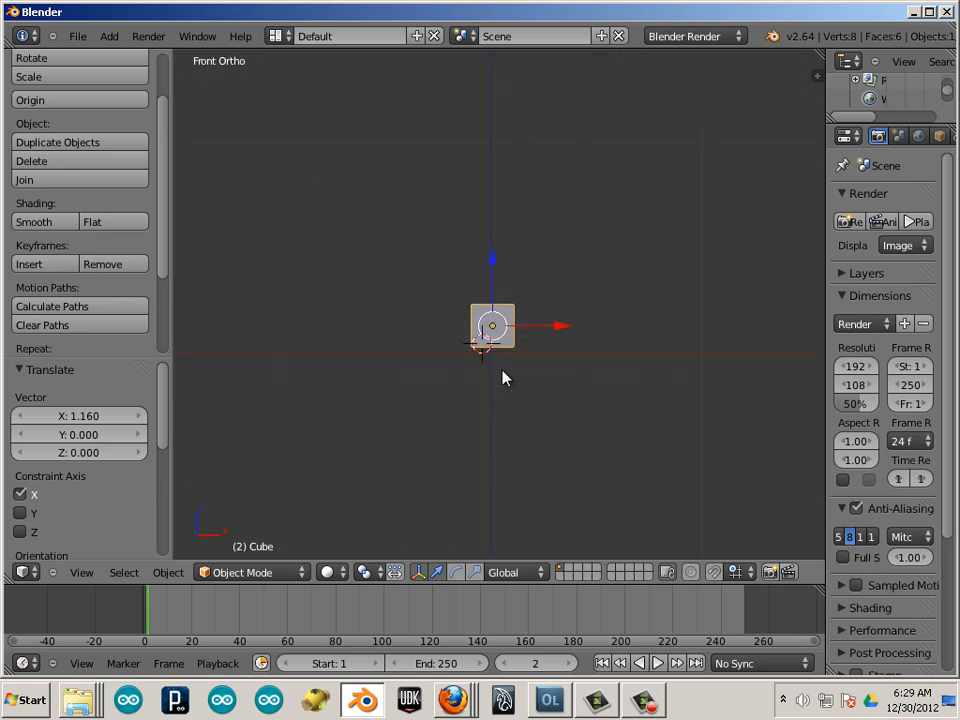
key(g)
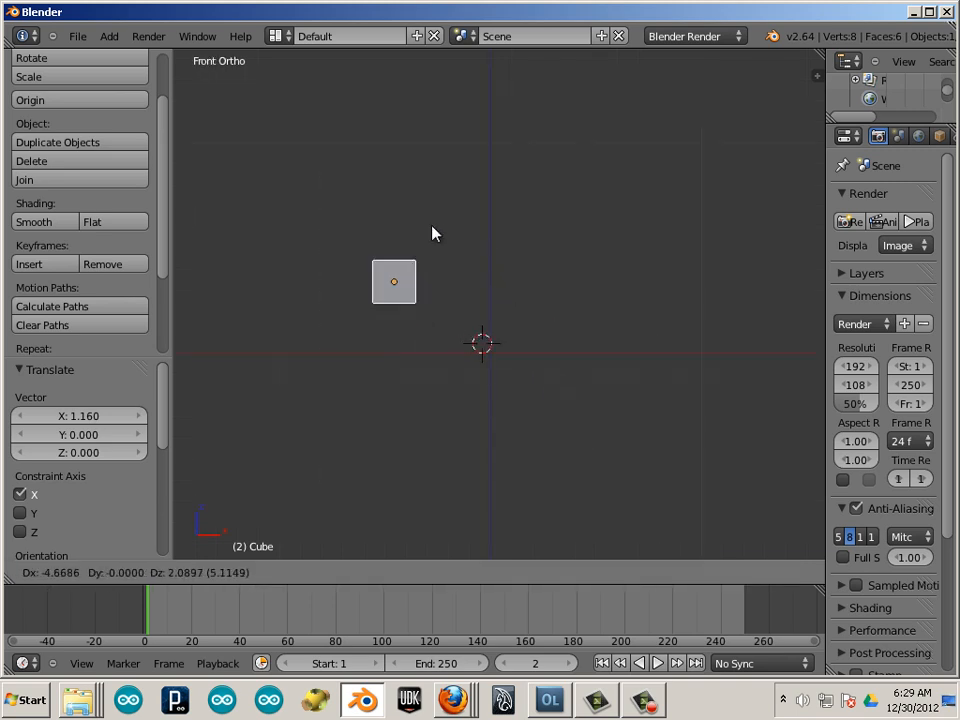
click(340, 171)
middle_drag(398, 240, 373, 302)
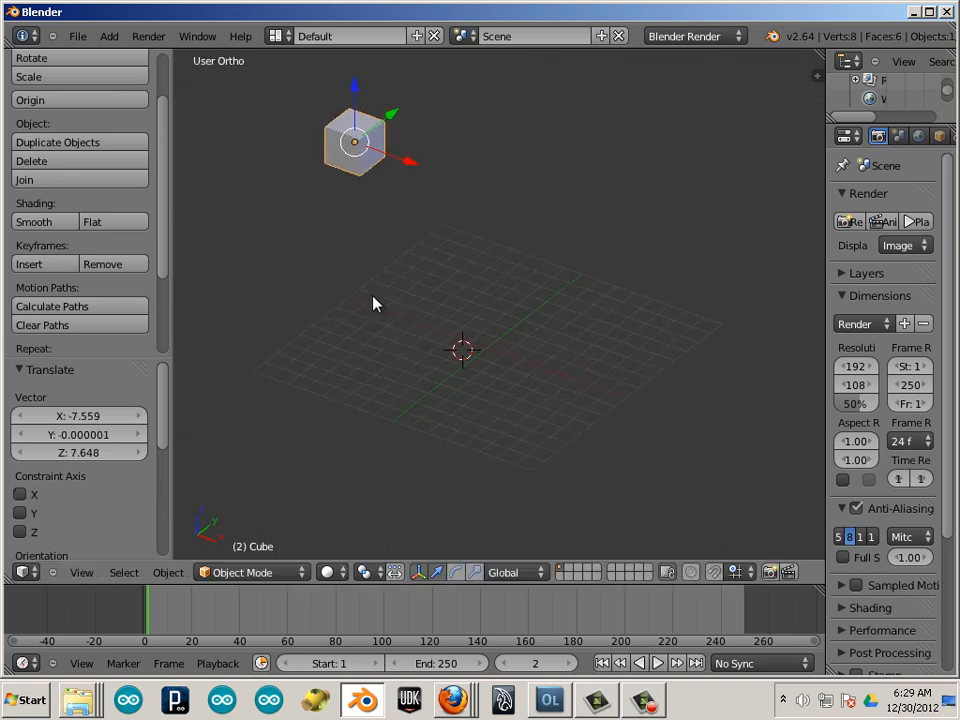
- Move the cube freely in the angled view by about 1.2 along Y and 1.6 along Z
key(g)
click(398, 128)
middle_drag(398, 128, 437, 208)
- In the front view, rest the cube on the ground line with a move of about X 4.6, Z -9.5, and centre it with about 2.9 in X
key(KP_1)
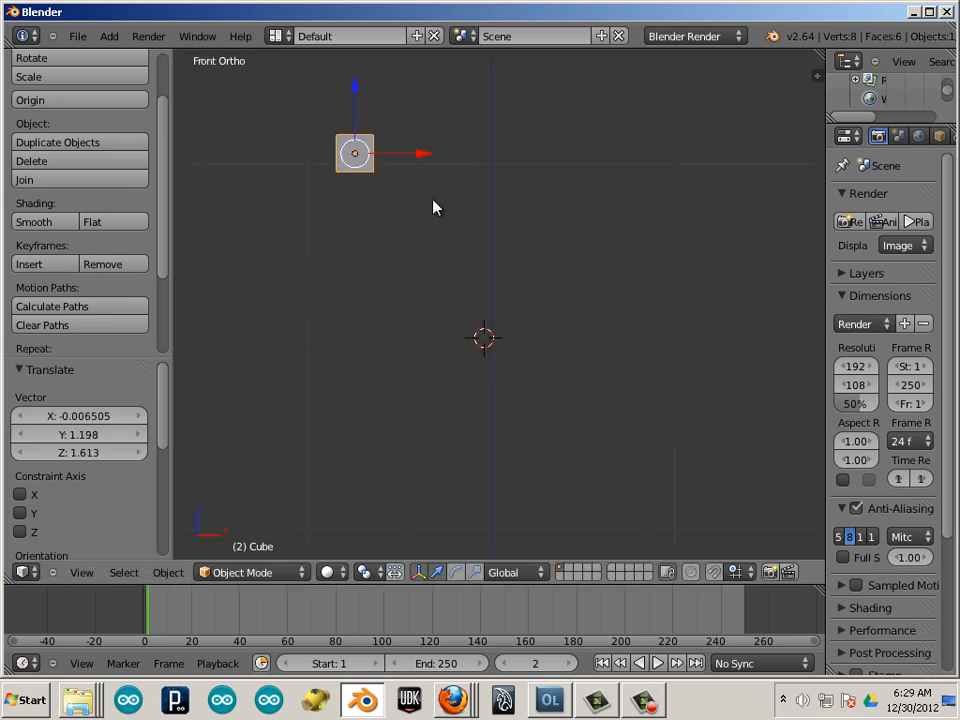
key(g)
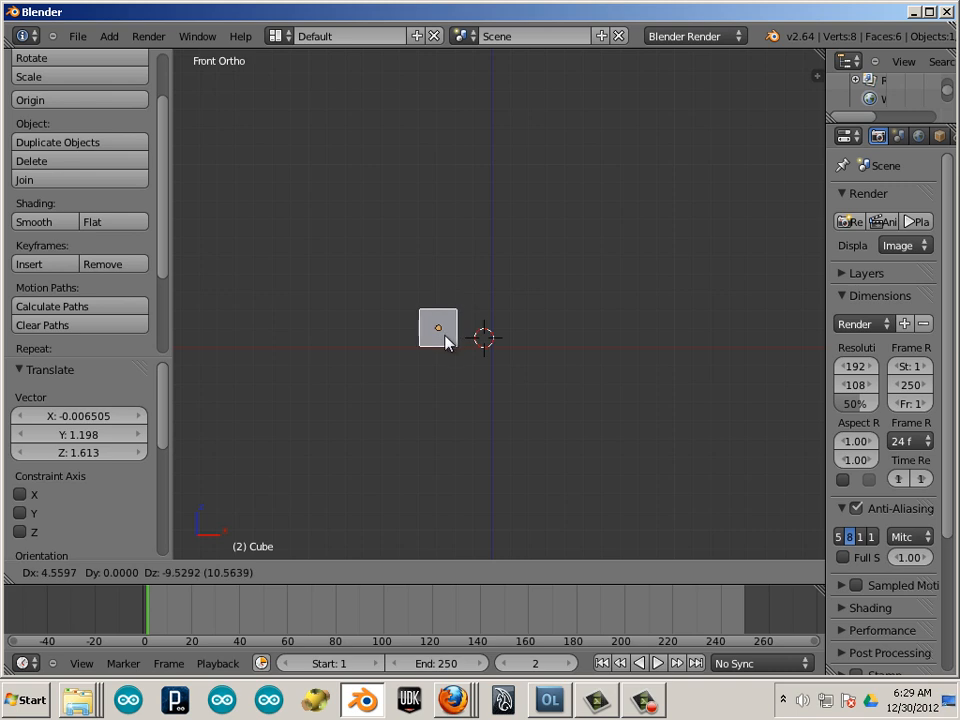
click(444, 342)
scroll(486, 396, up, 2)
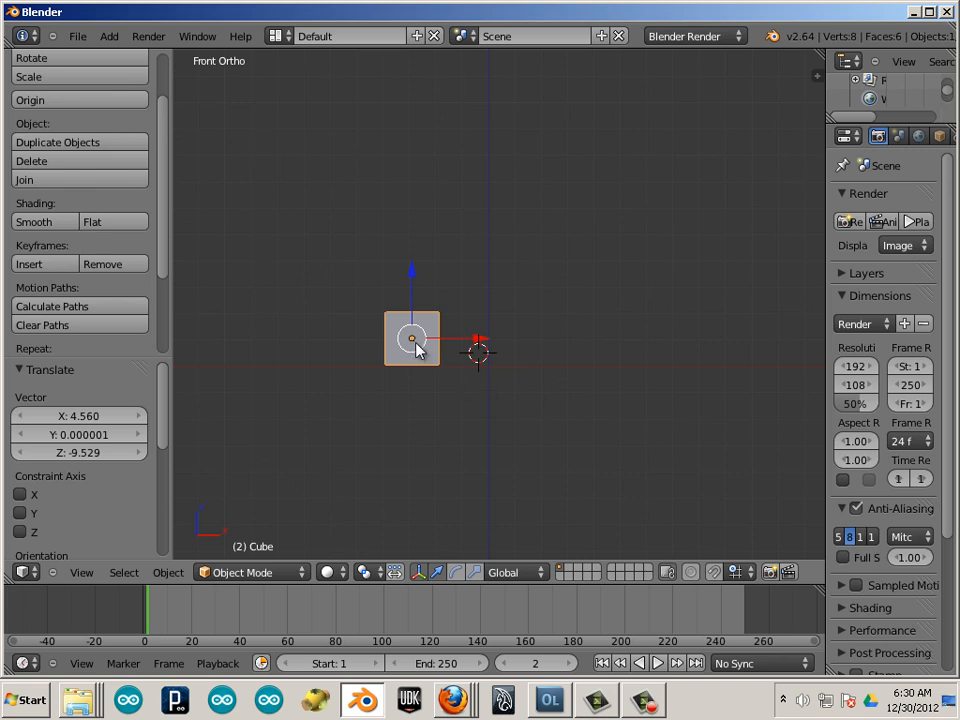
key(g)
click(490, 342)
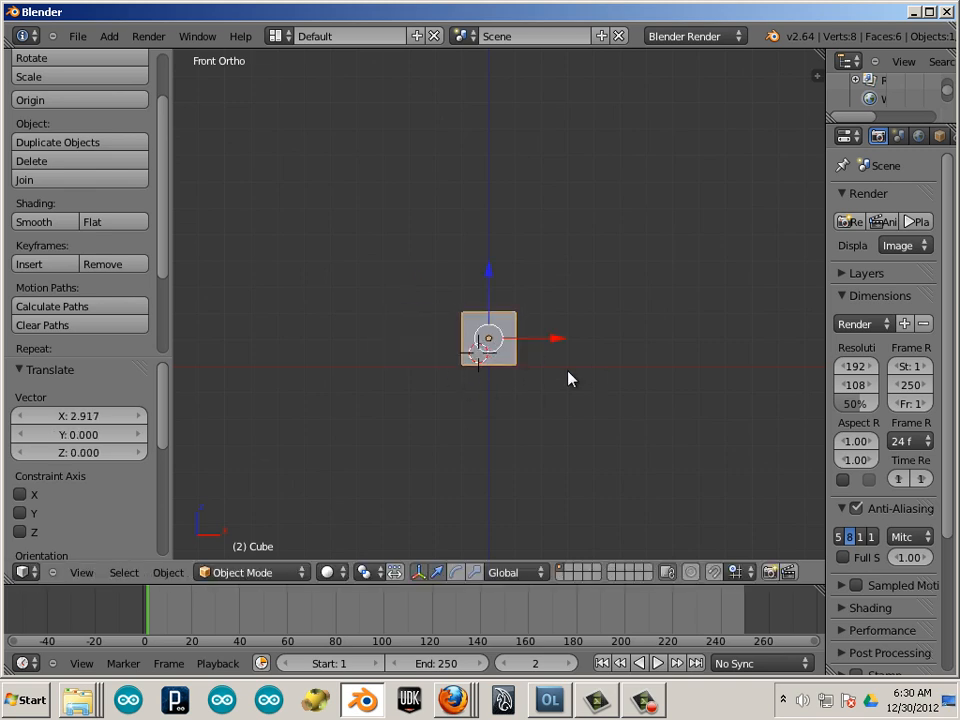
- In the right view, centre the cube on the vertical axis by moving it about -0.9 along Y, and check it from an angle
key(KP_3)
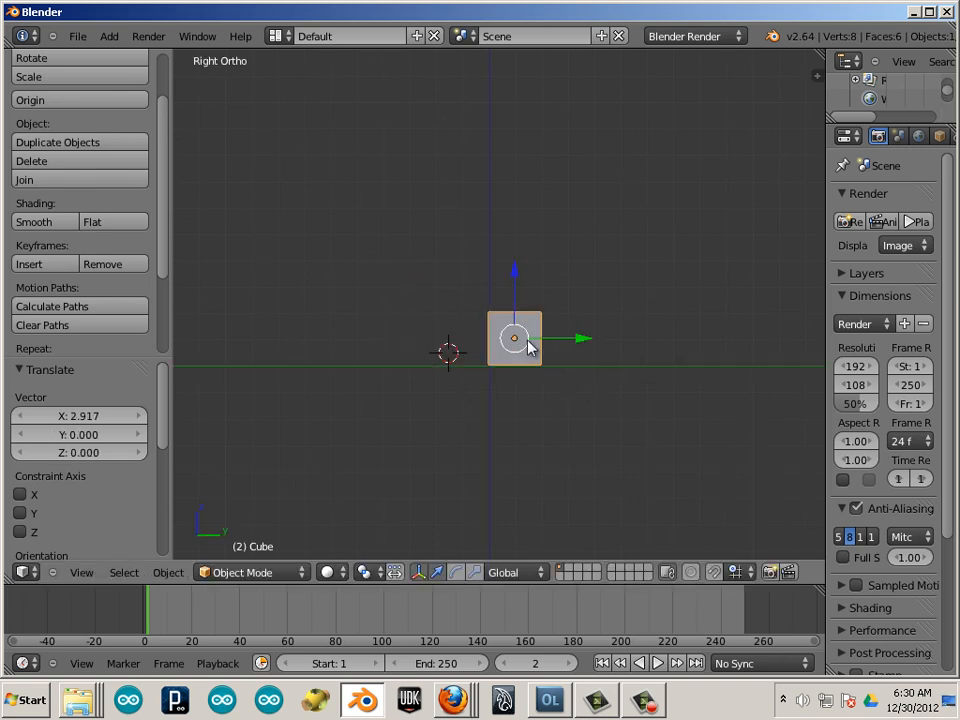
key(g)
click(495, 351)
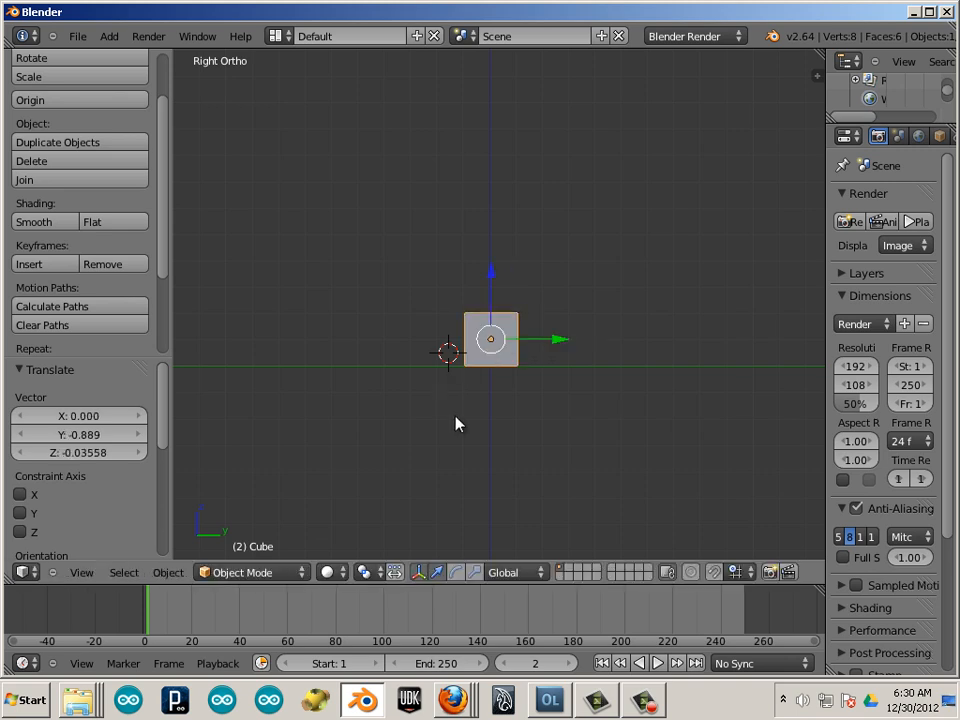
mouse_move(455, 424)
middle_down()
mouse_move(594, 497)
mouse_move(595, 434)
mouse_move(456, 399)
middle_up()
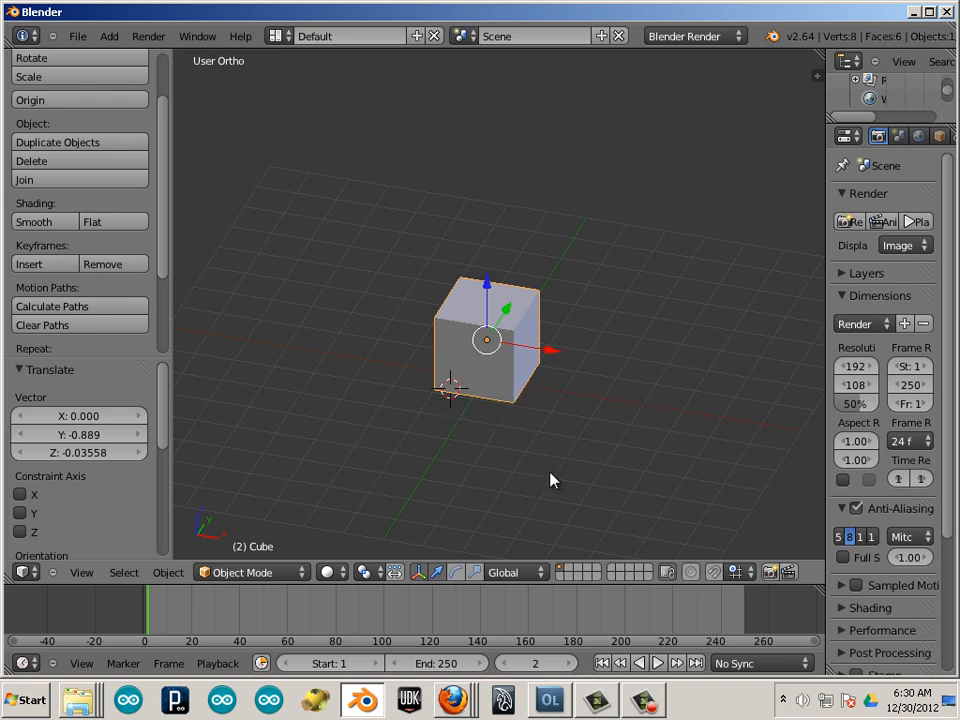
scroll(533, 466, down, 2)
middle_drag(536, 461, 598, 376)
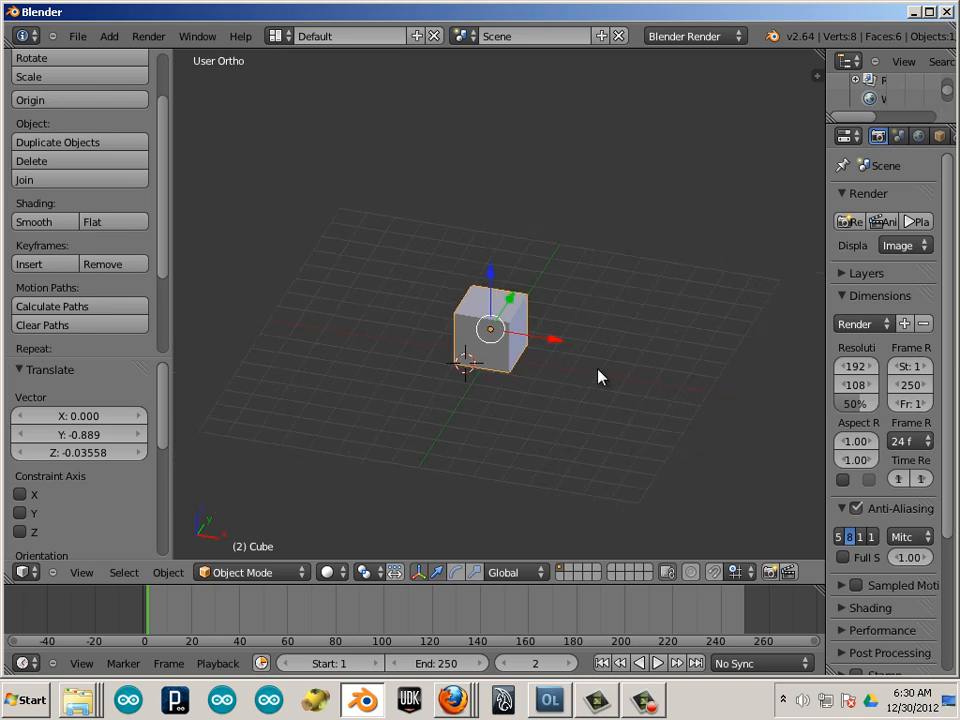
- Display the object's transform properties and move the cube away to about X -5.9, Y 5.5, Z 8.9
key(n)
scroll(704, 313, up, 6)
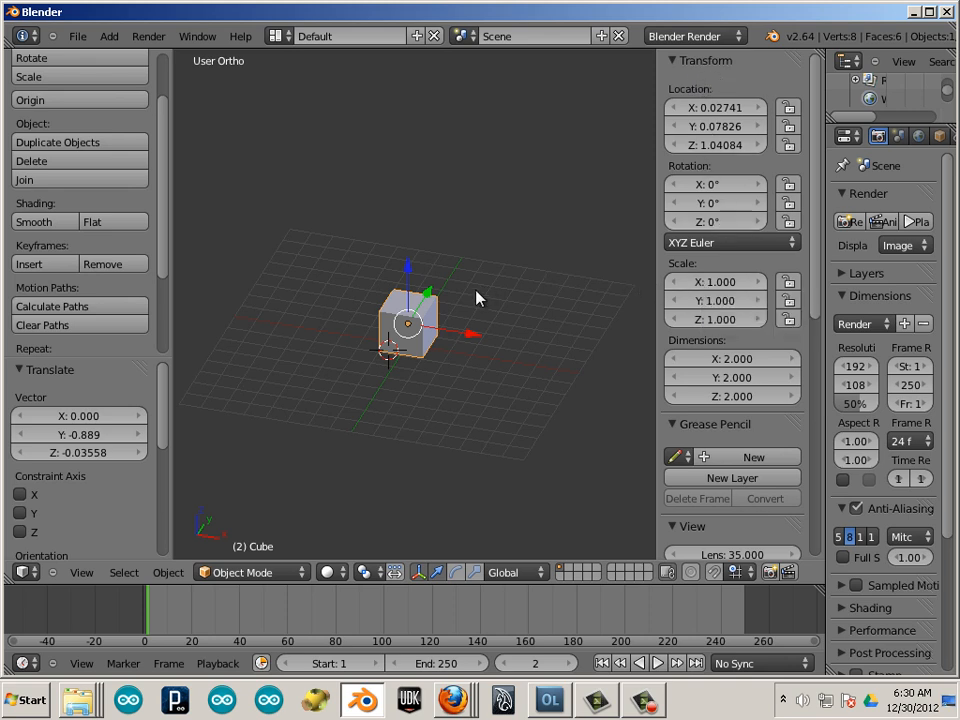
drag(477, 337, 285, 305)
key(g)
click(350, 60)
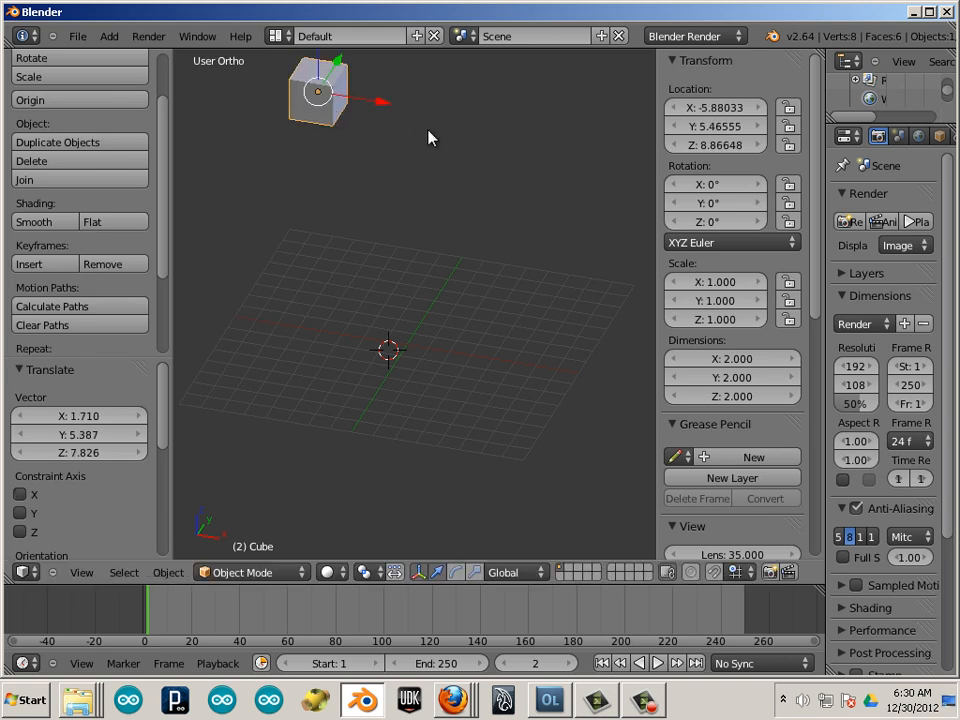
- Set the cube's location to X 0, Y 0, Z 0 and check it from several angles
click(730, 107)
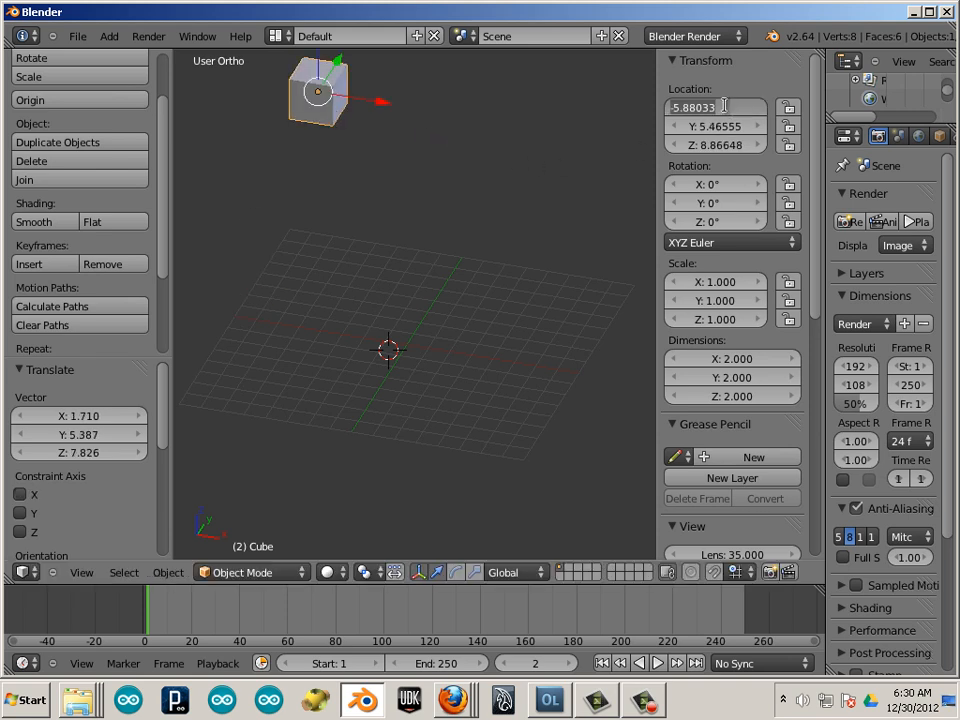
text(0)
key(Tab)
text(0)
key(Tab)
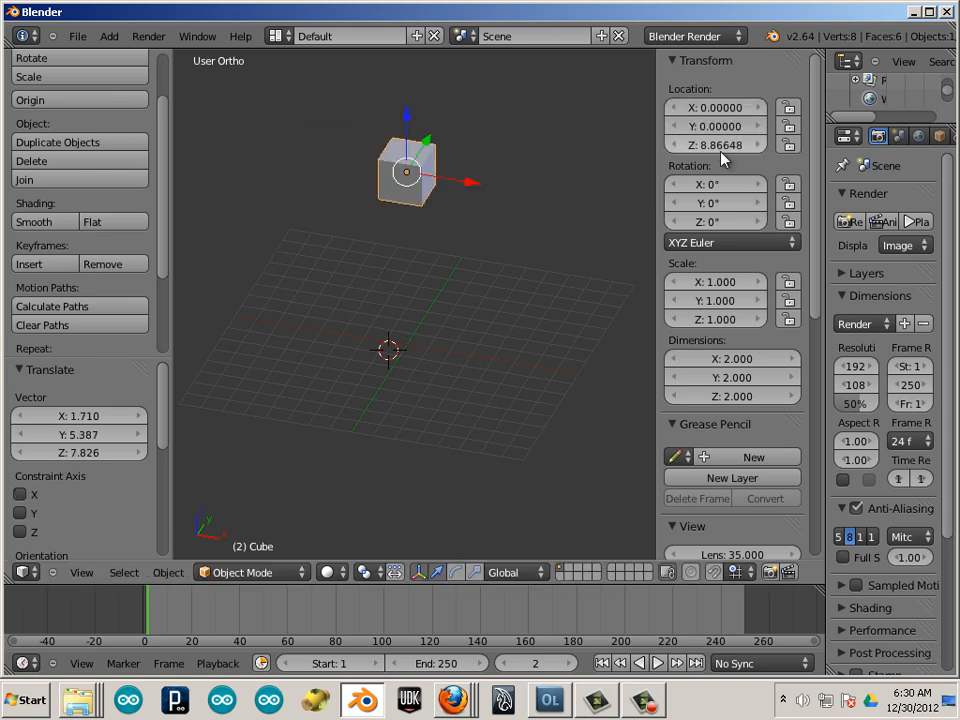
text(0)
key(Return)
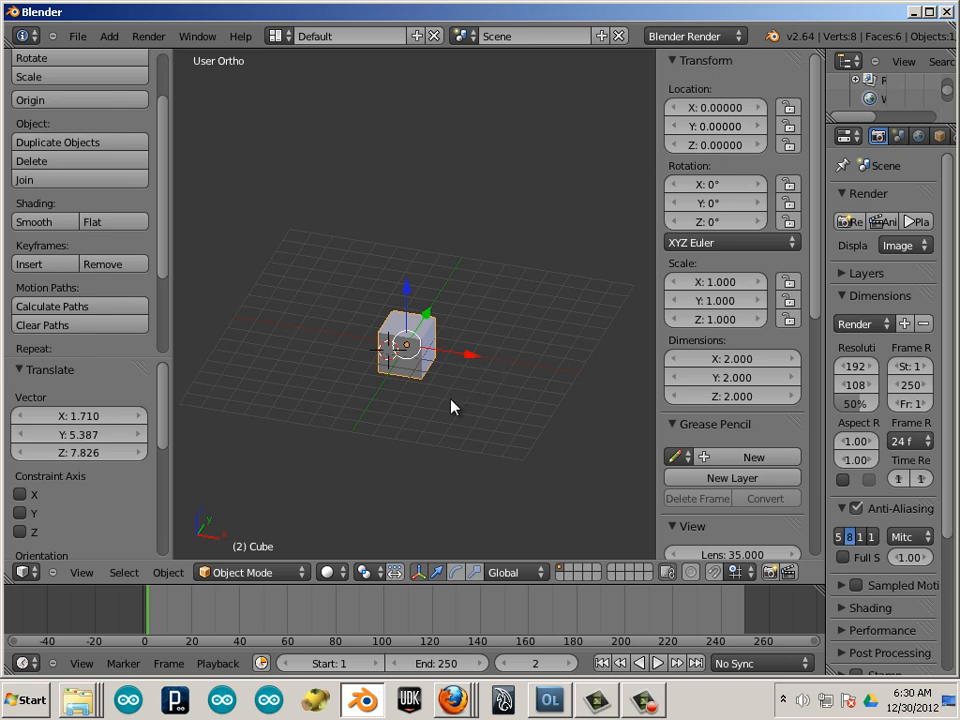
middle_drag(450, 399, 360, 422)
scroll(420, 436, up, 4)
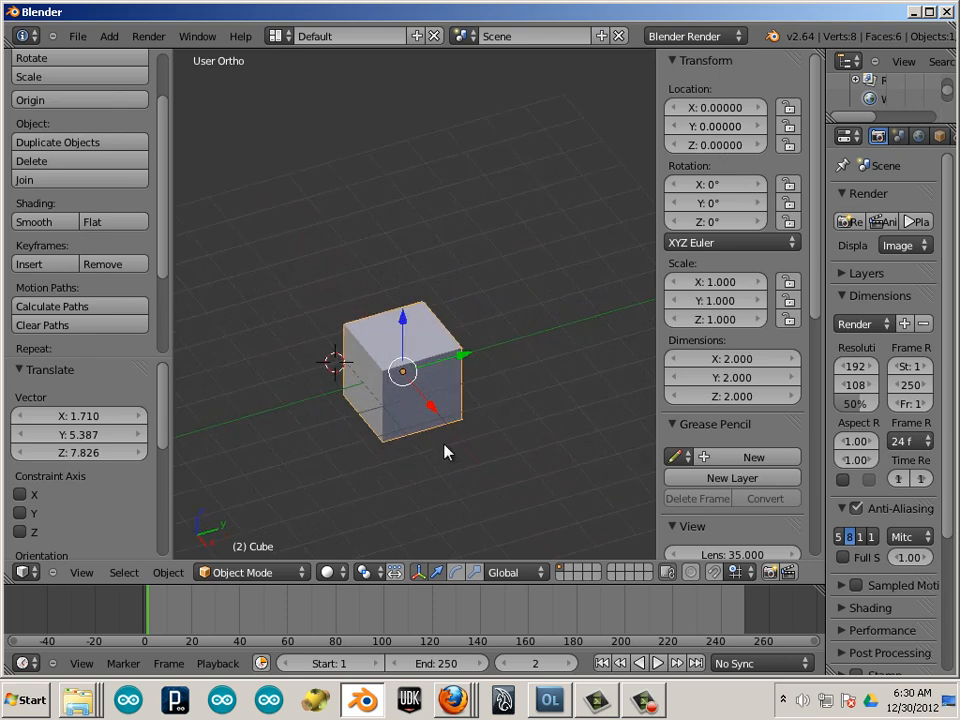
scroll(445, 452, down, 3)
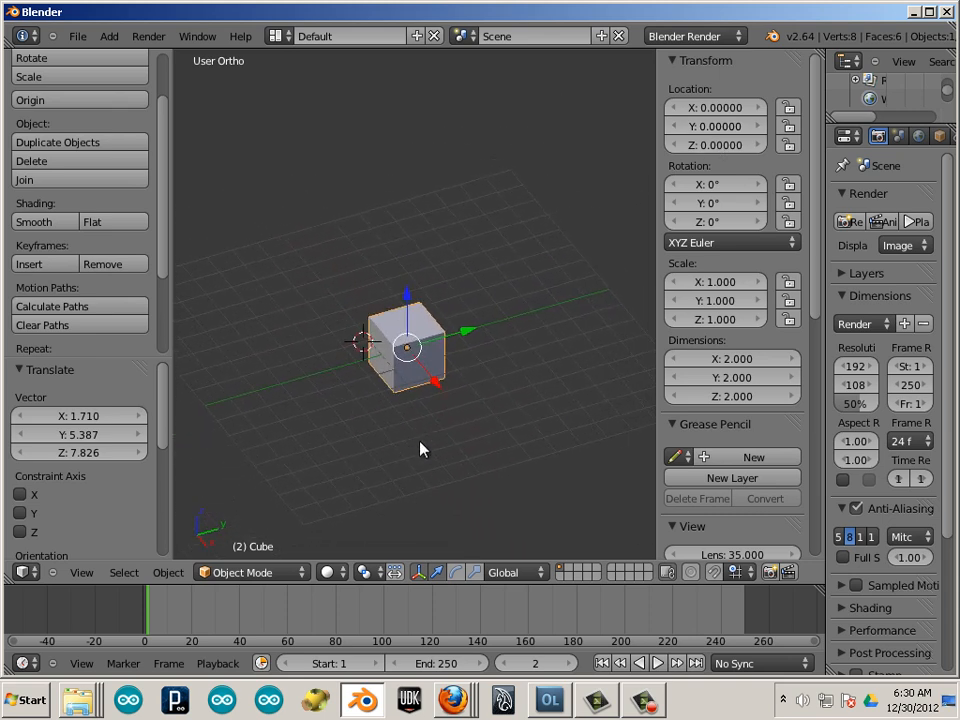
mouse_move(422, 448)
middle_down()
mouse_move(405, 437)
mouse_move(417, 444)
middle_up()
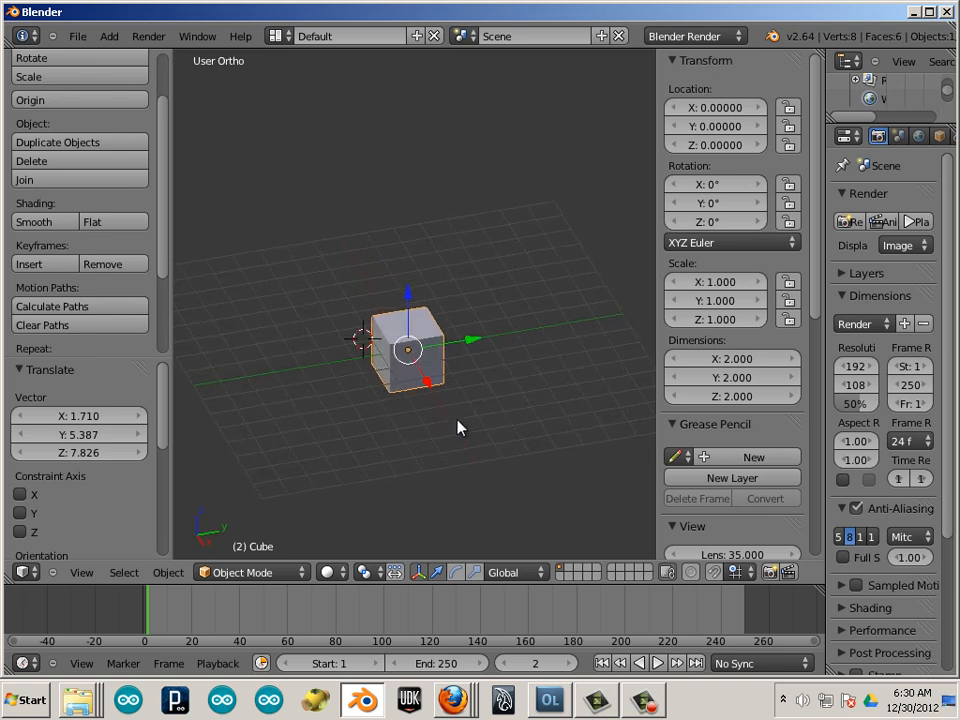
- Add a UV sphere and move it about 8.6 along the Y axis
click(110, 36)
mouse_move(118, 57)
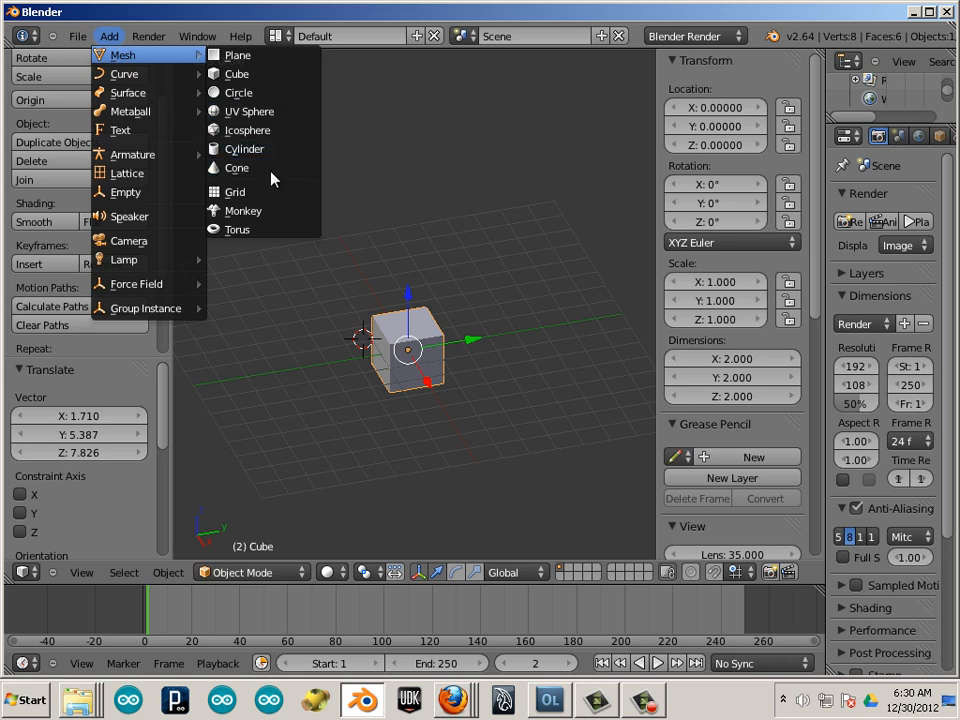
click(258, 112)
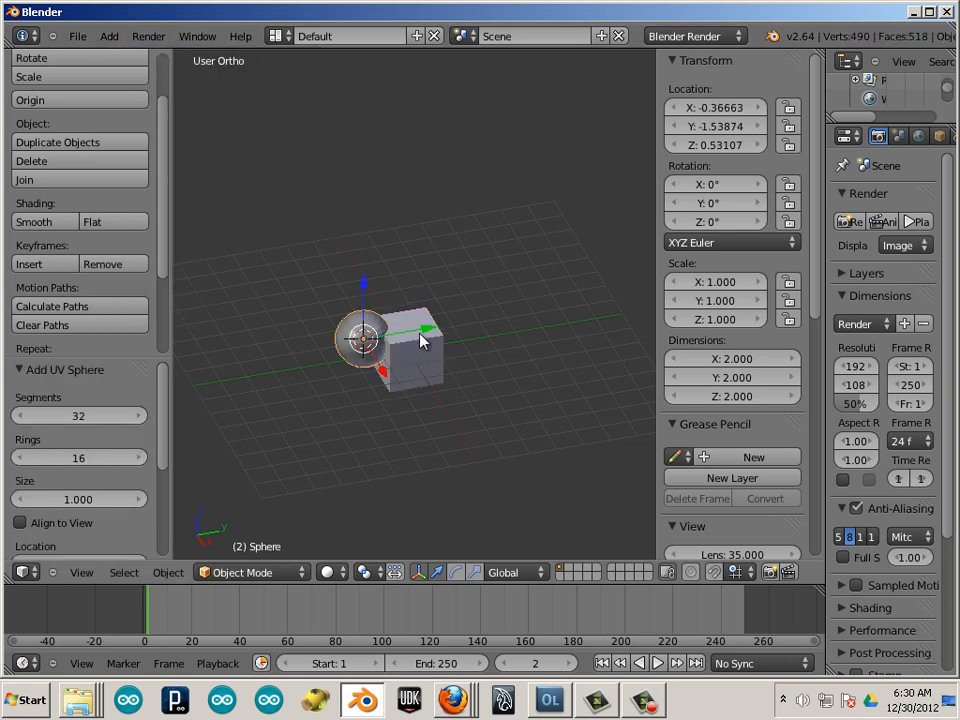
key(g)
key(y)
click(662, 339)
- Relocate the cube to about X -3.3, Y -4.1, Z 6.0 and the sphere to about X 0, Y 9.6, Z 1.3
right_click(420, 350)
key(g)
key(y)
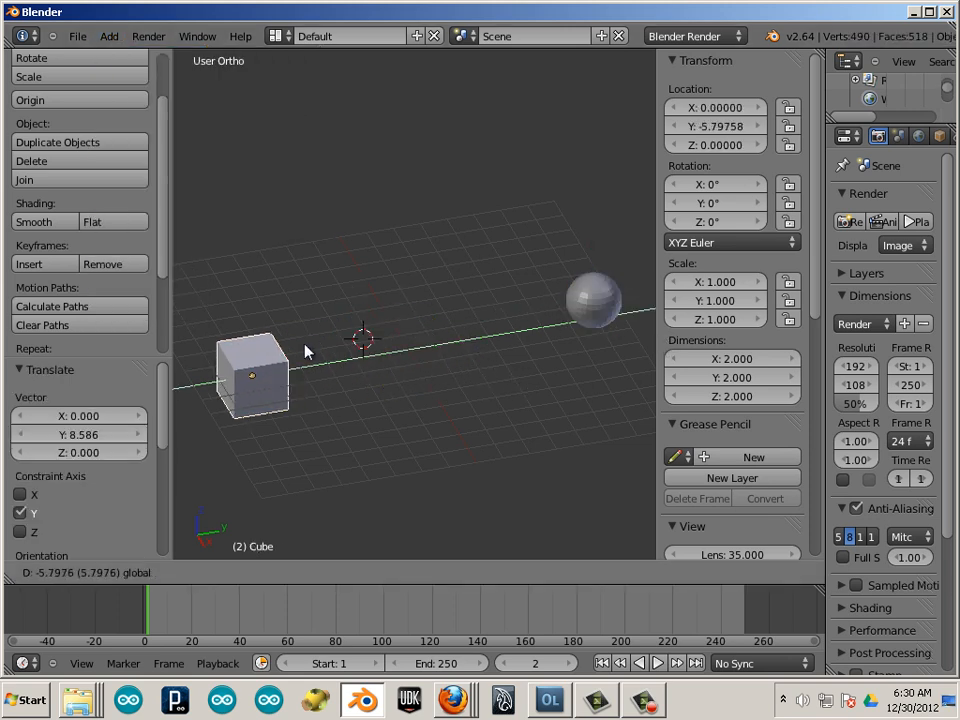
click(253, 380)
key(g)
click(282, 187)
right_click(607, 313)
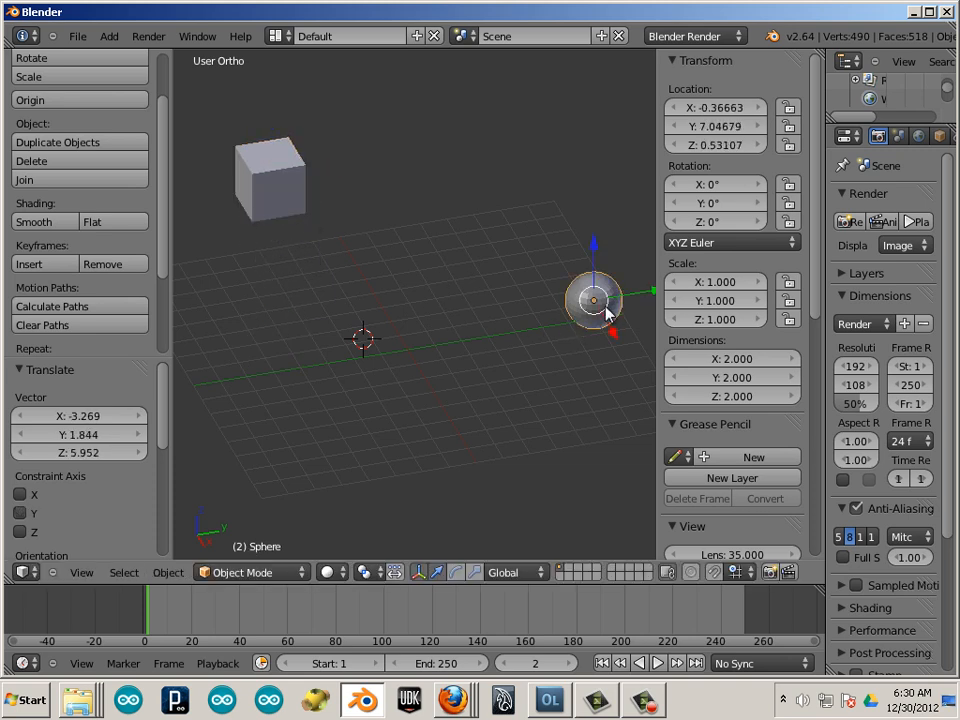
drag(606, 308, 672, 266)
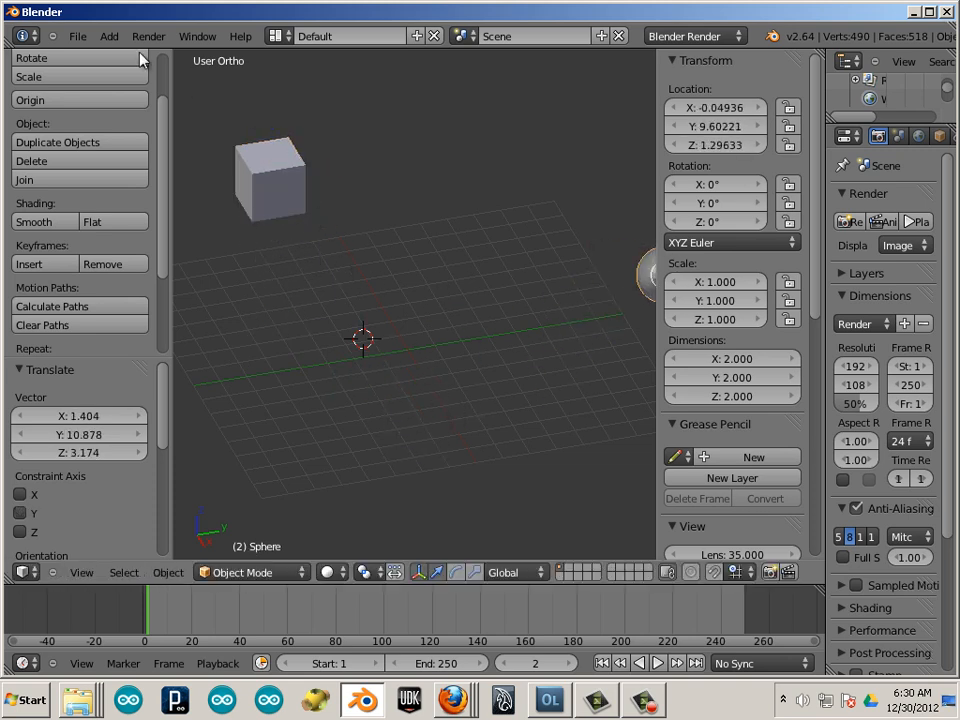
- Add a cone and move it freely to about X 4.1, Y 6.7, Z -2.3
click(109, 36)
mouse_move(125, 55)
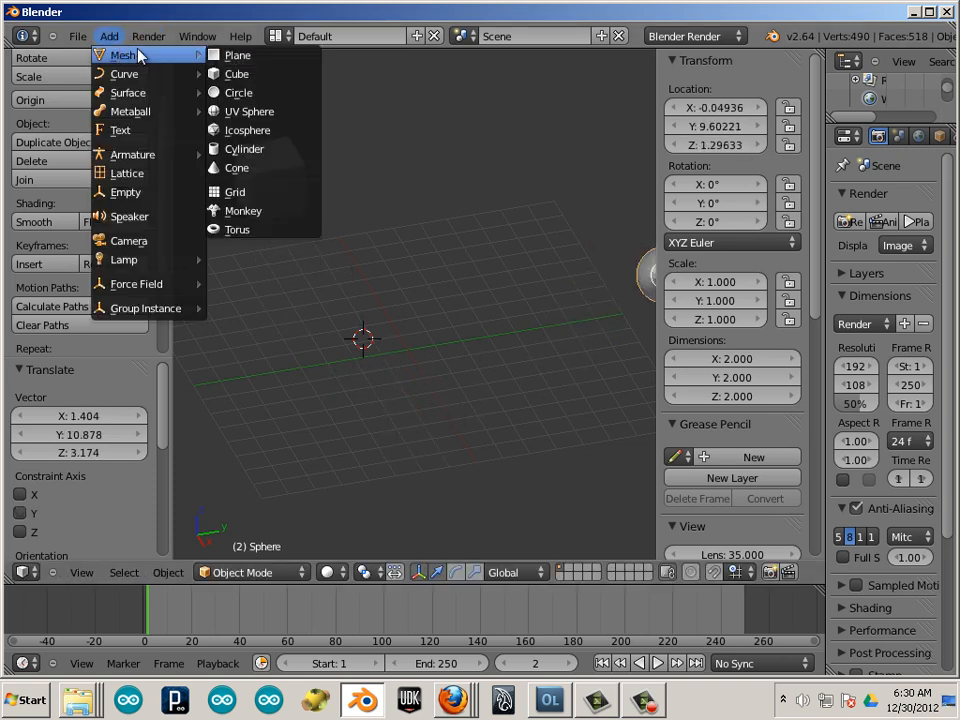
click(241, 170)
key(g)
click(542, 435)
shift+middle_drag(542, 435, 408, 392)
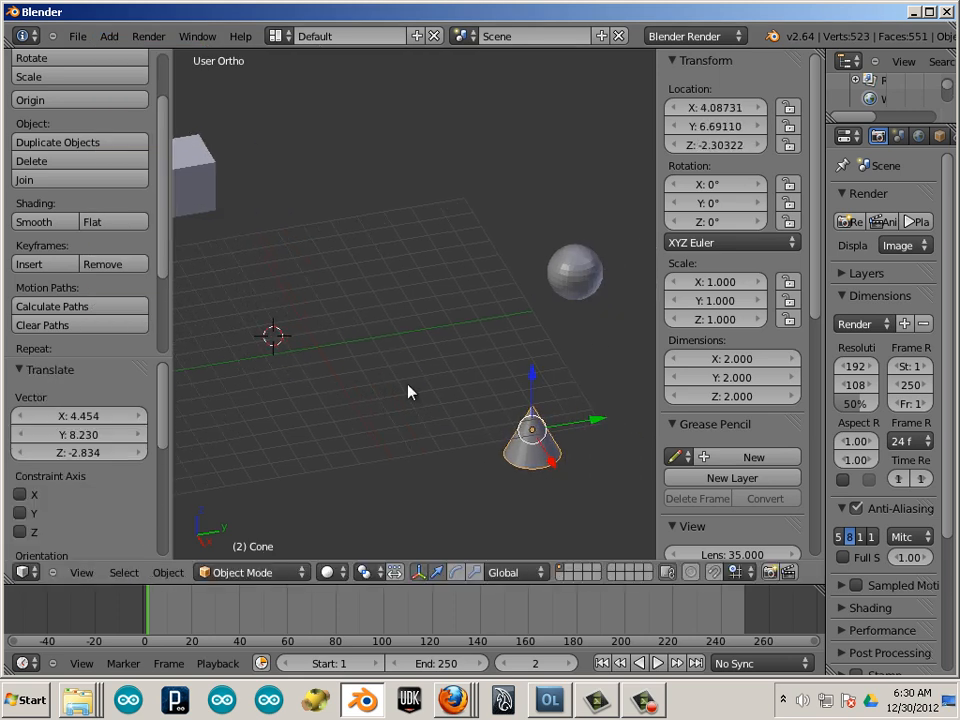
scroll(408, 392, down, 3)
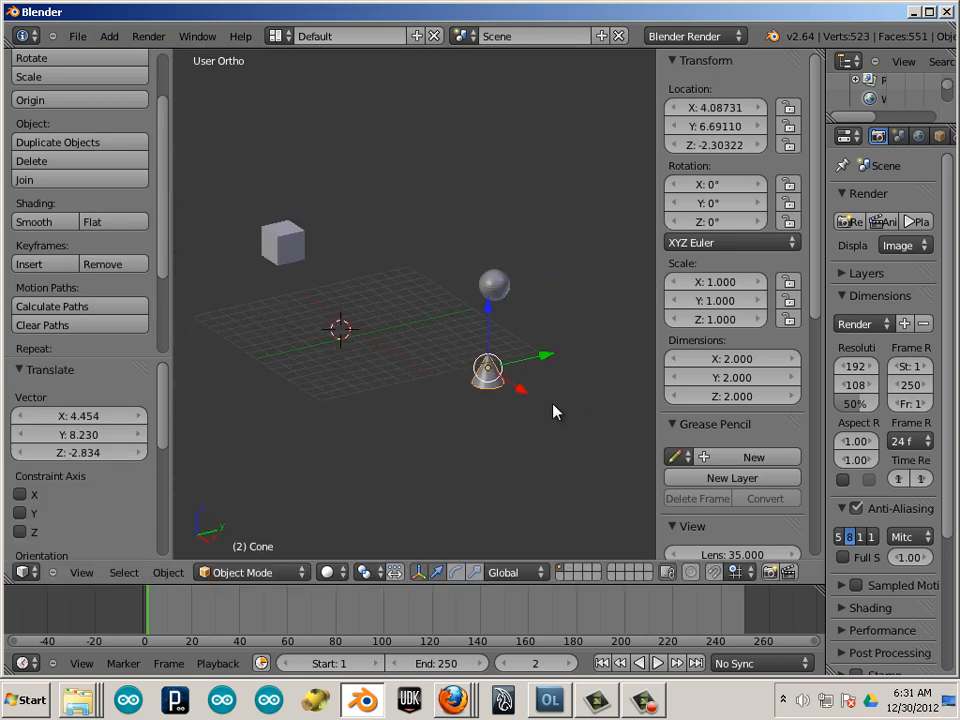
- Bring the cube to the grid's centre with a front-view move of about X 3.5, Z -4.9, and a move along Y
right_click(287, 252)
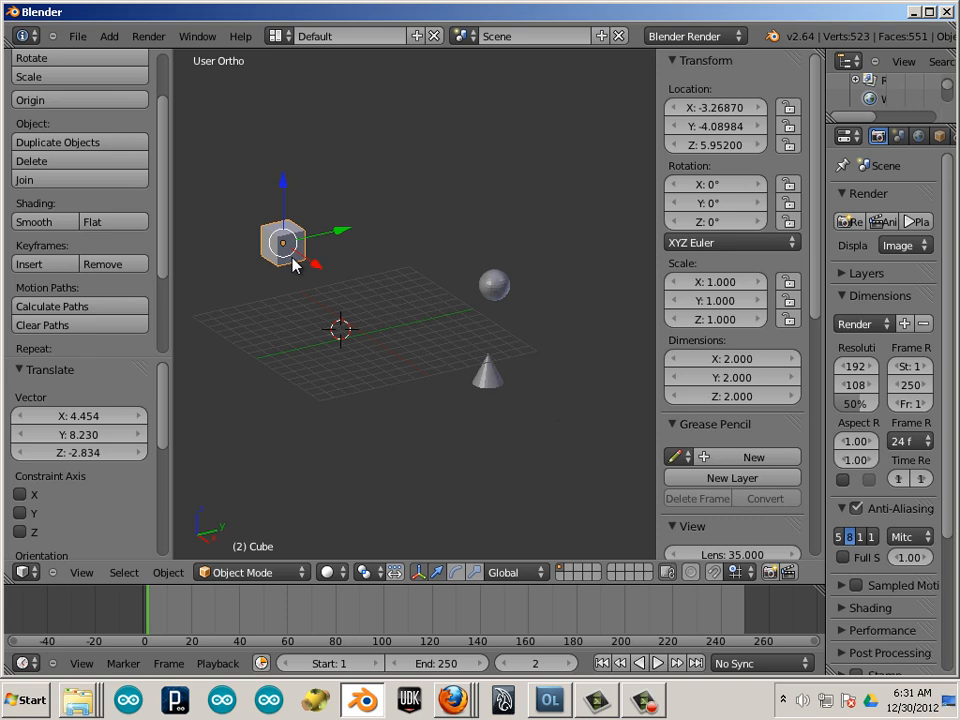
key(KP_1)
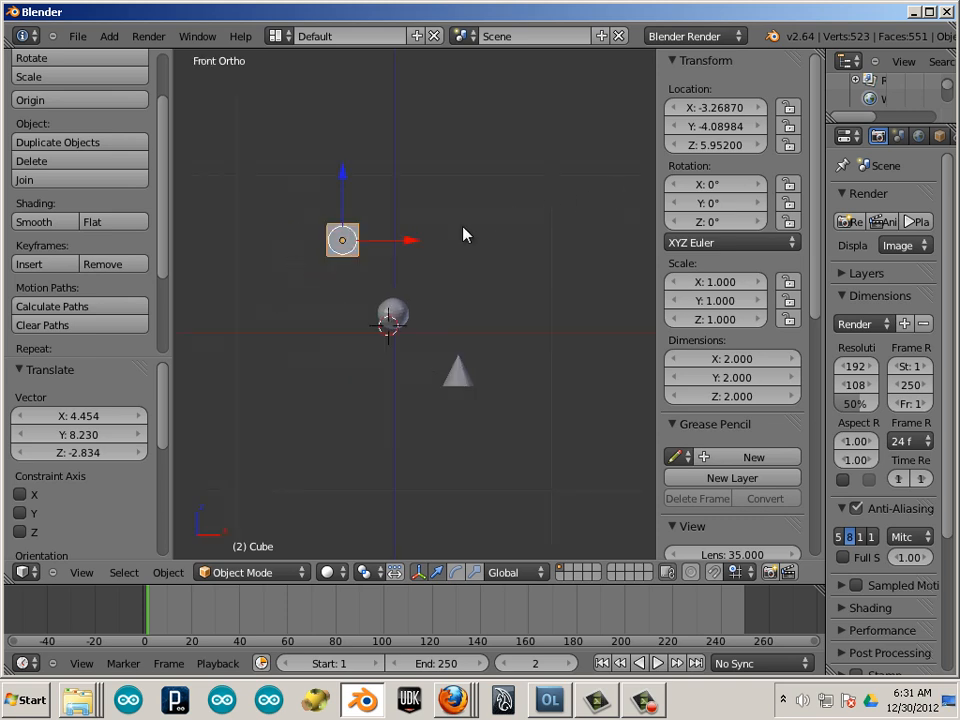
right_drag(347, 250, 401, 326)
middle_drag(487, 313, 317, 347)
key(g)
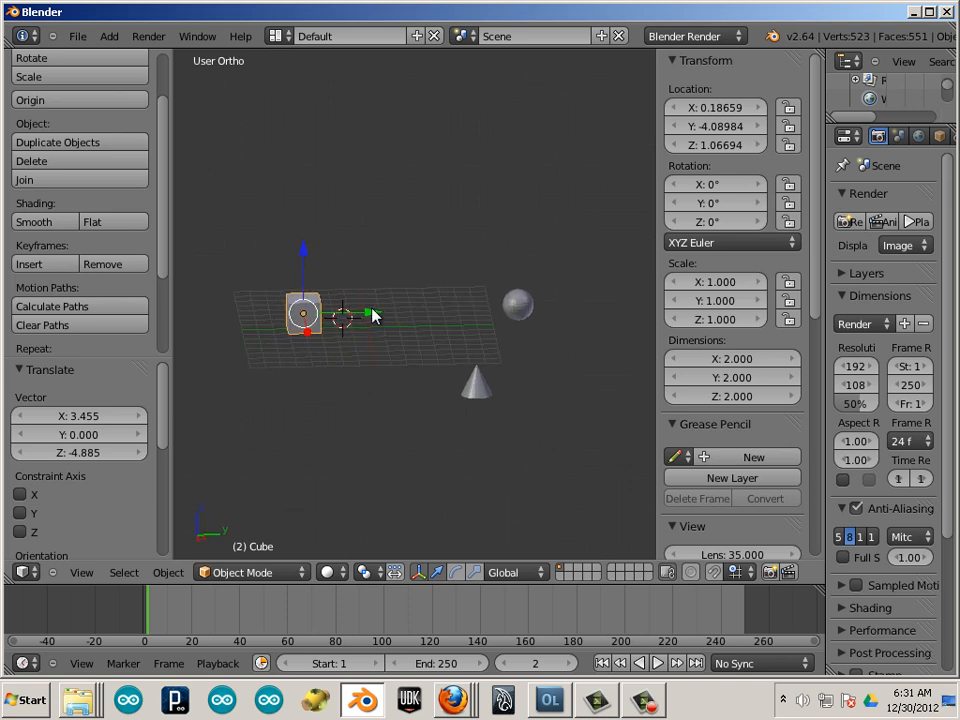
key(y)
click(517, 307)
- Place the sphere on top of the cube by moving it to about Y 0.23, raising it about 1.6, and shifting it about 0.26 along X
drag(585, 302, 443, 315)
drag(380, 272, 371, 223)
middle_drag(292, 350, 456, 349)
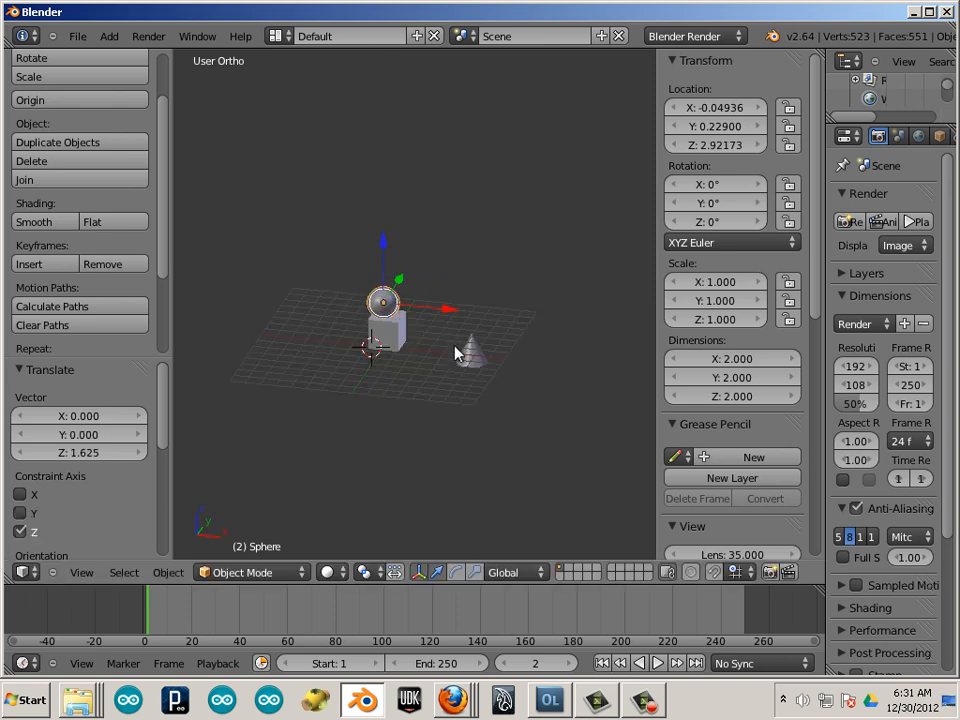
scroll(440, 325, up, 4)
key(g)
key(x)
click(432, 316)
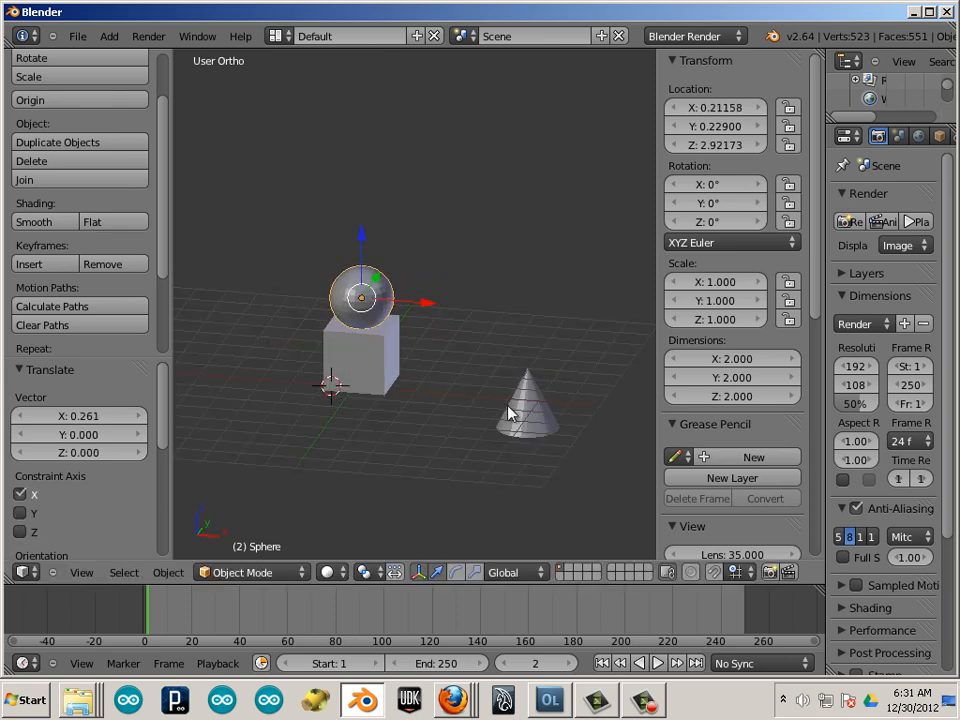
- Move the cone about -5.4 along X and about 5.1 along Z
right_click(520, 400)
key(g)
key(x)
click(405, 370)
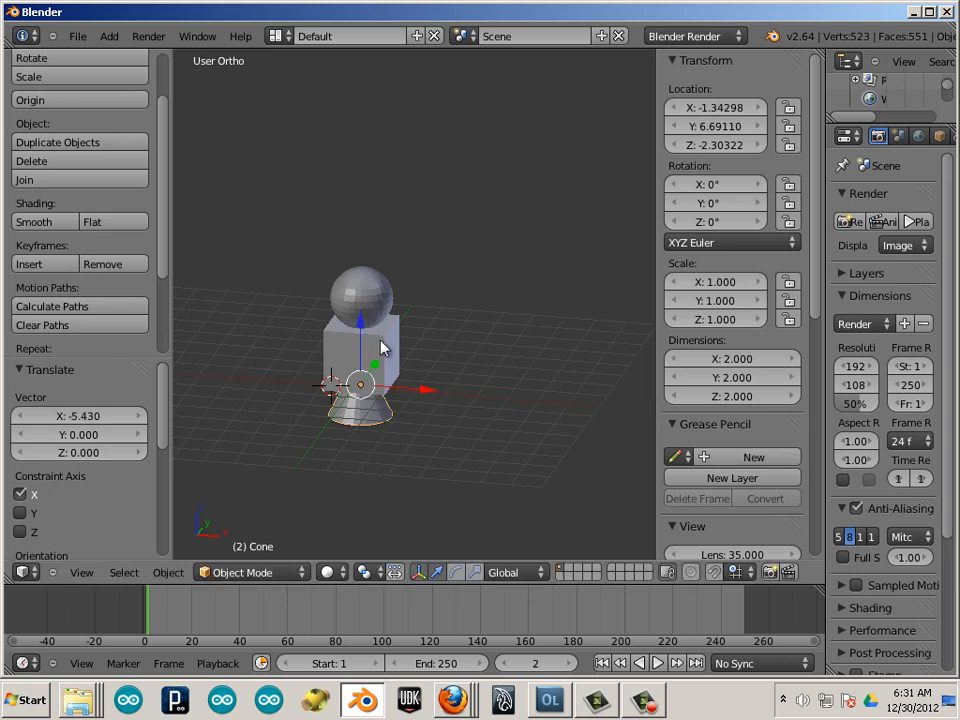
key(g)
key(z)
click(380, 180)
- Stack the cone on the sphere, moving it about X 1.6, Z 2.0 in the front view and about -6.4 along Y in the right view
middle_drag(503, 243, 575, 233)
key(KP_1)
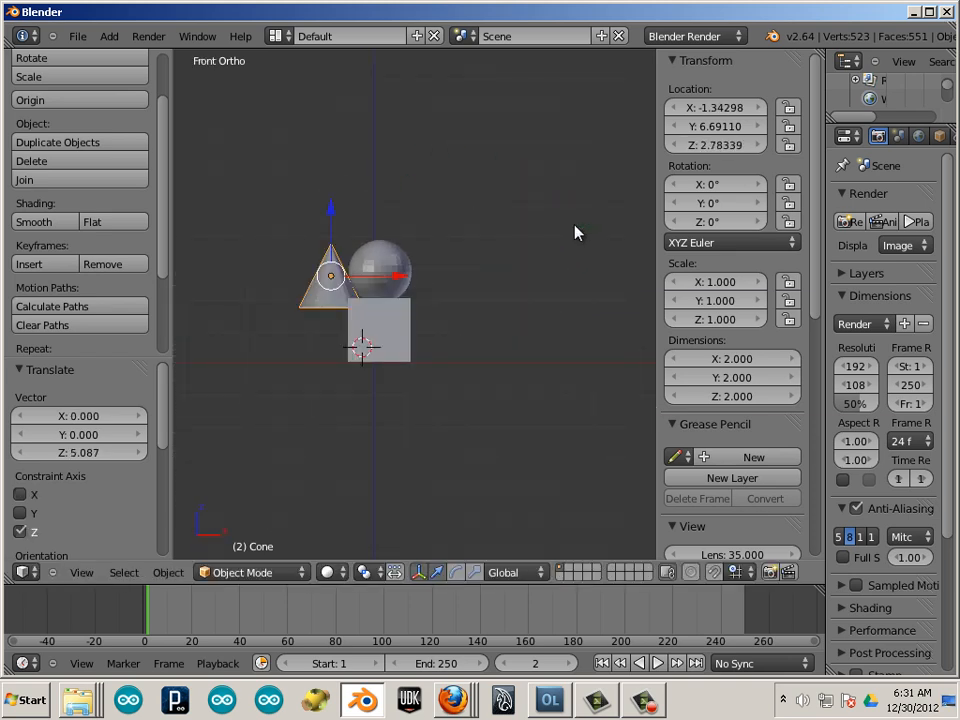
key(g)
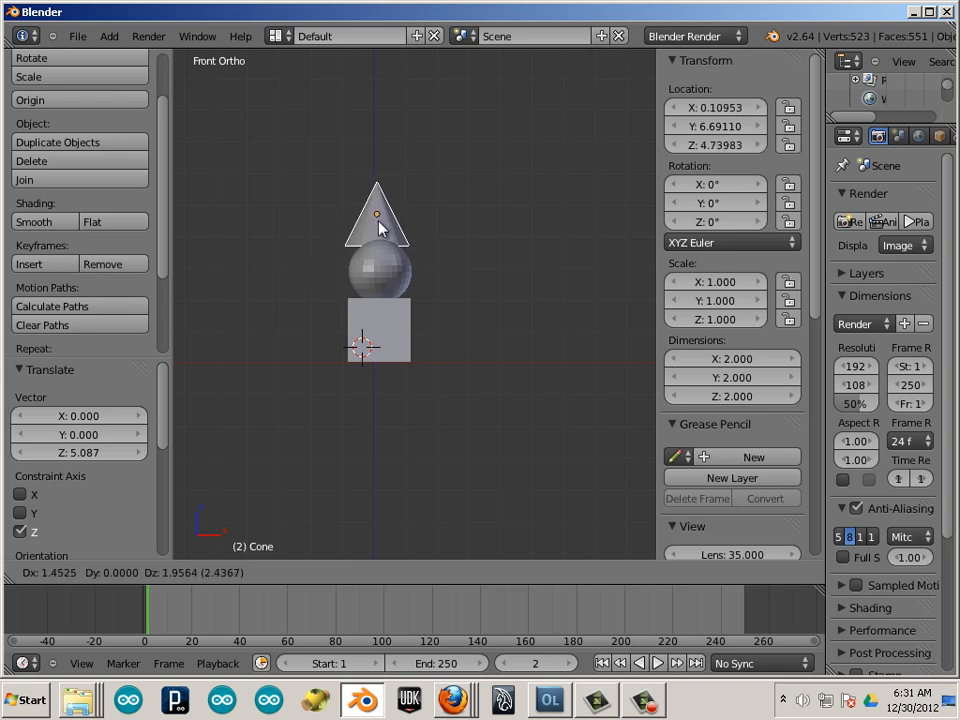
click(379, 223)
key(KP_3)
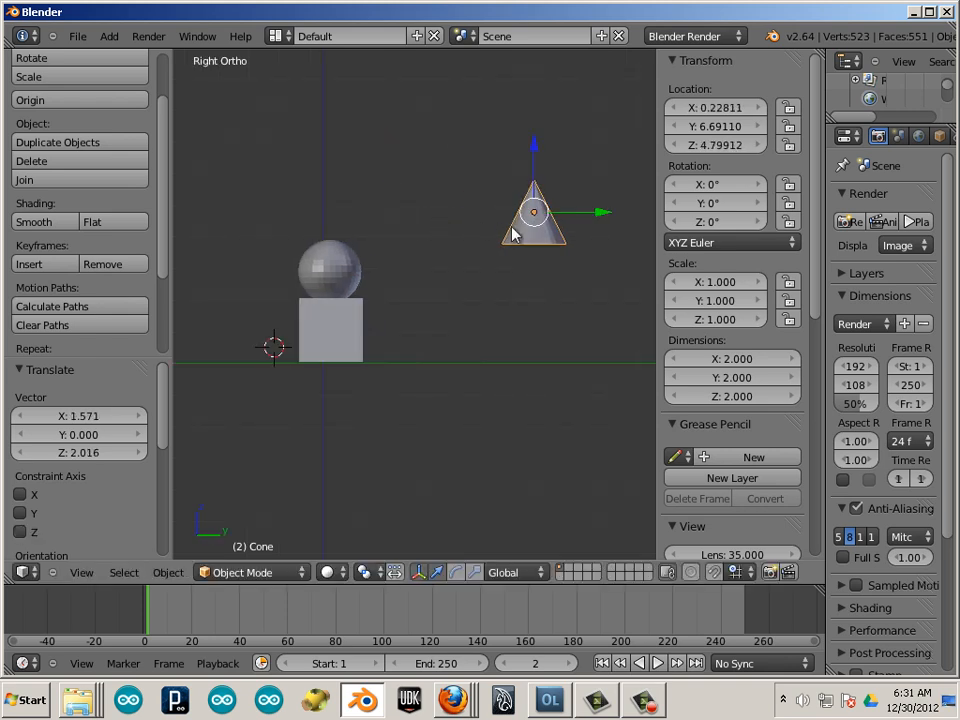
key(g)
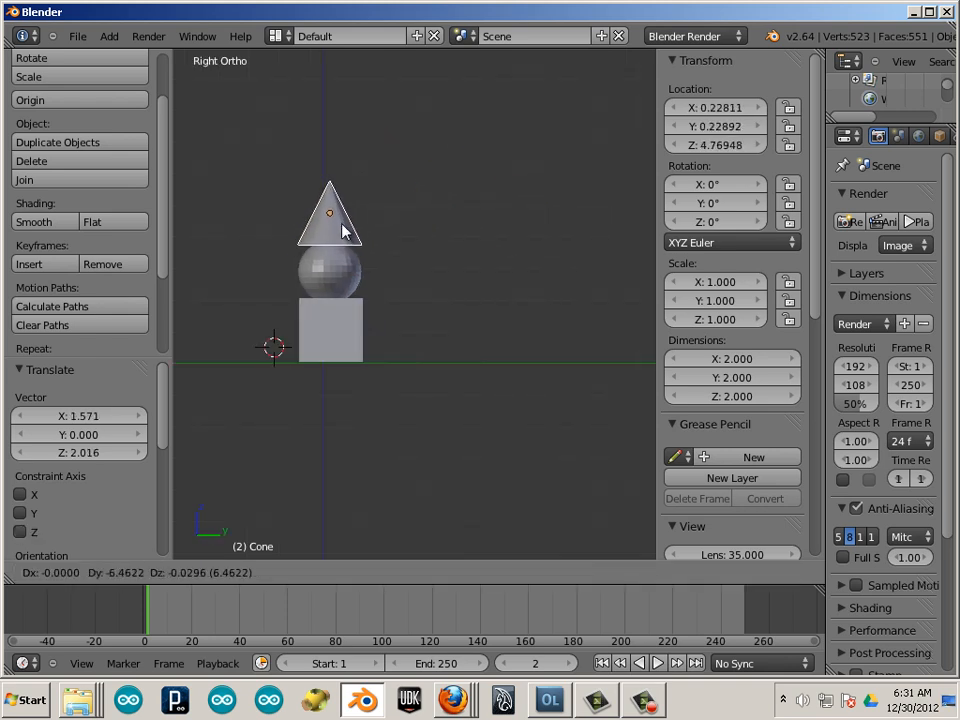
click(342, 232)
middle_drag(342, 232, 498, 285)
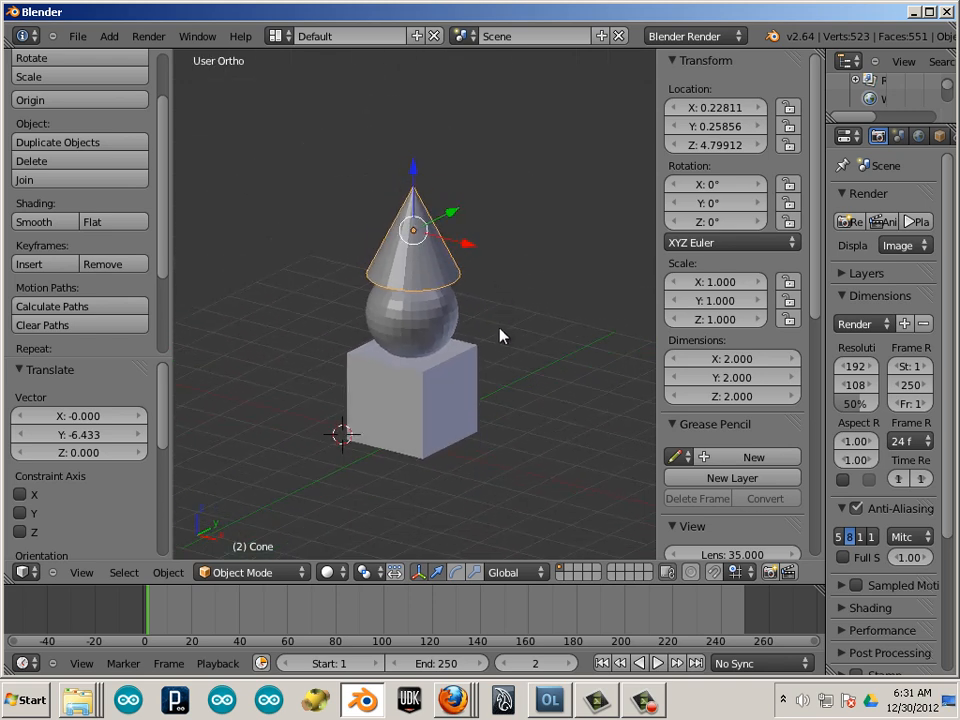
scroll(478, 355, down, 2)
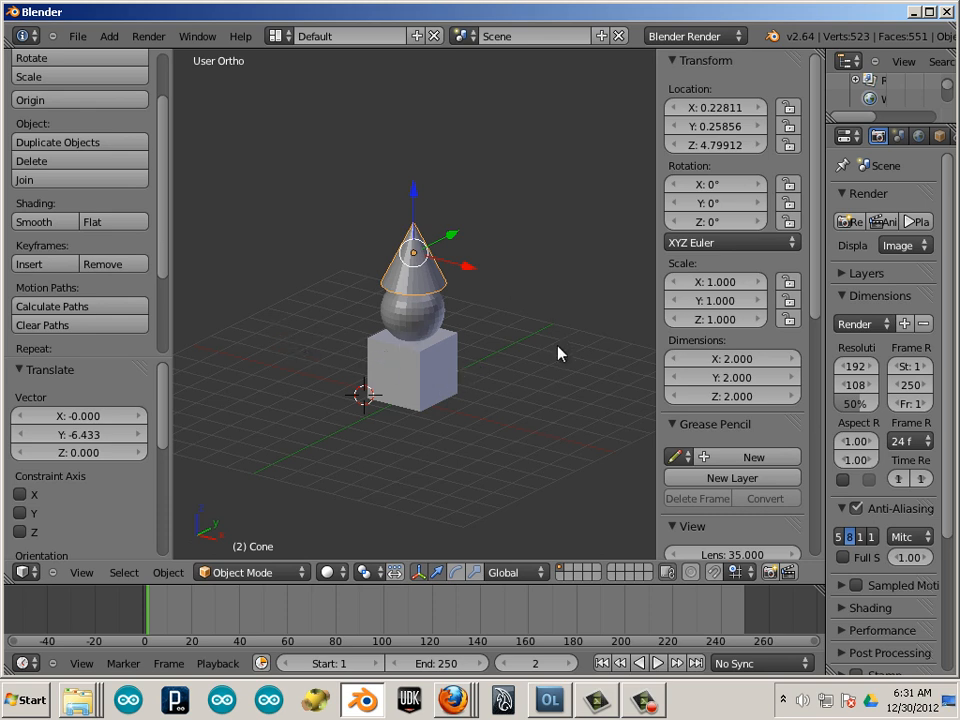
scroll(506, 360, up, 3)
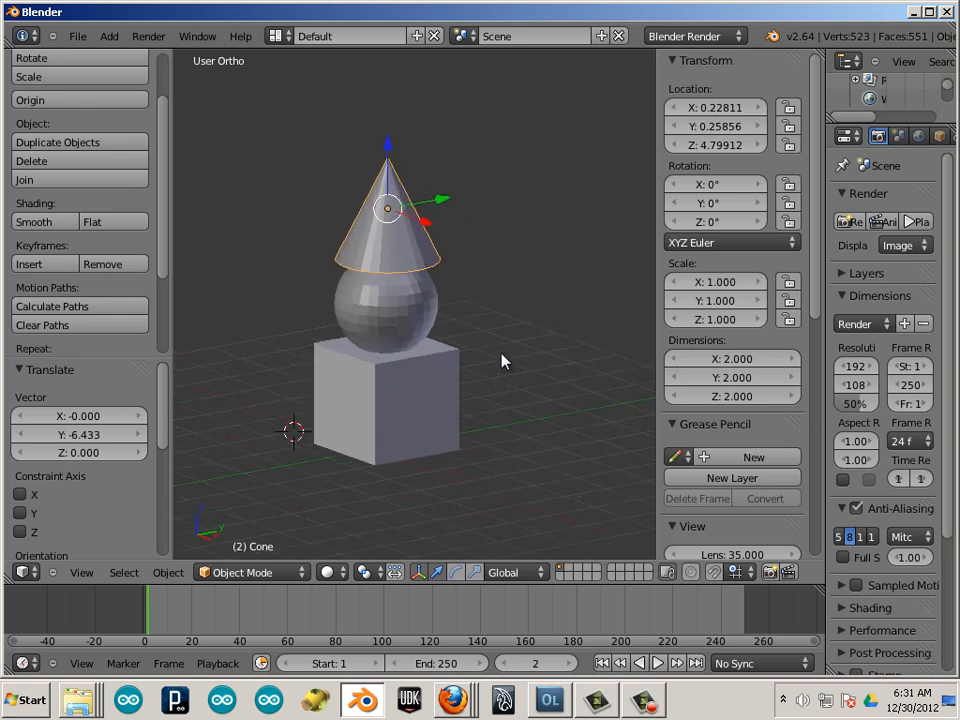
scroll(505, 362, down, 2)
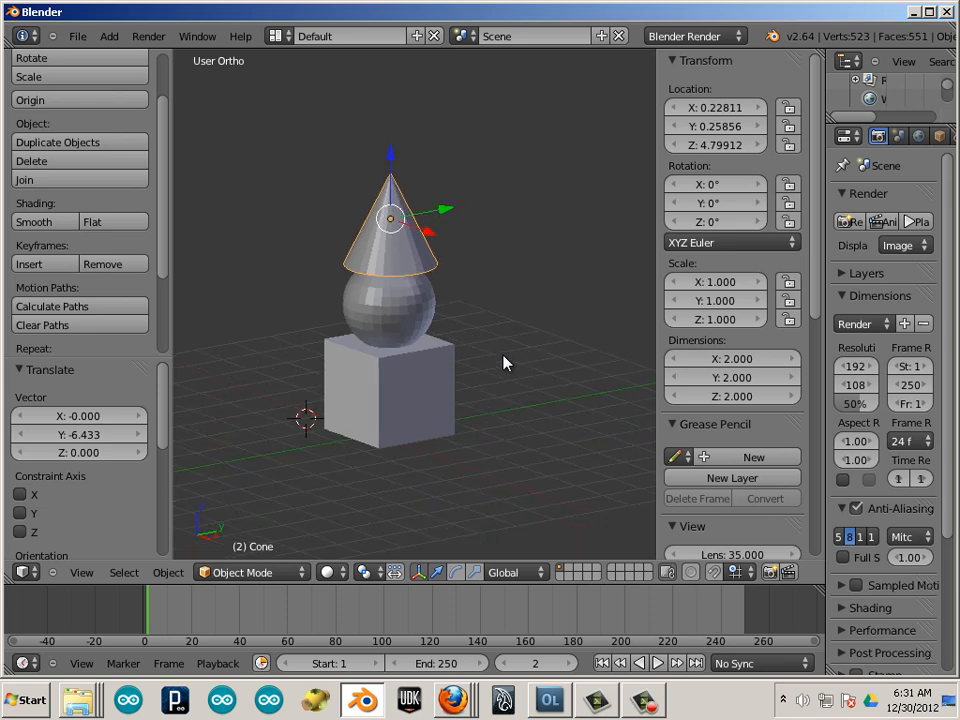
scroll(503, 363, down, 2)
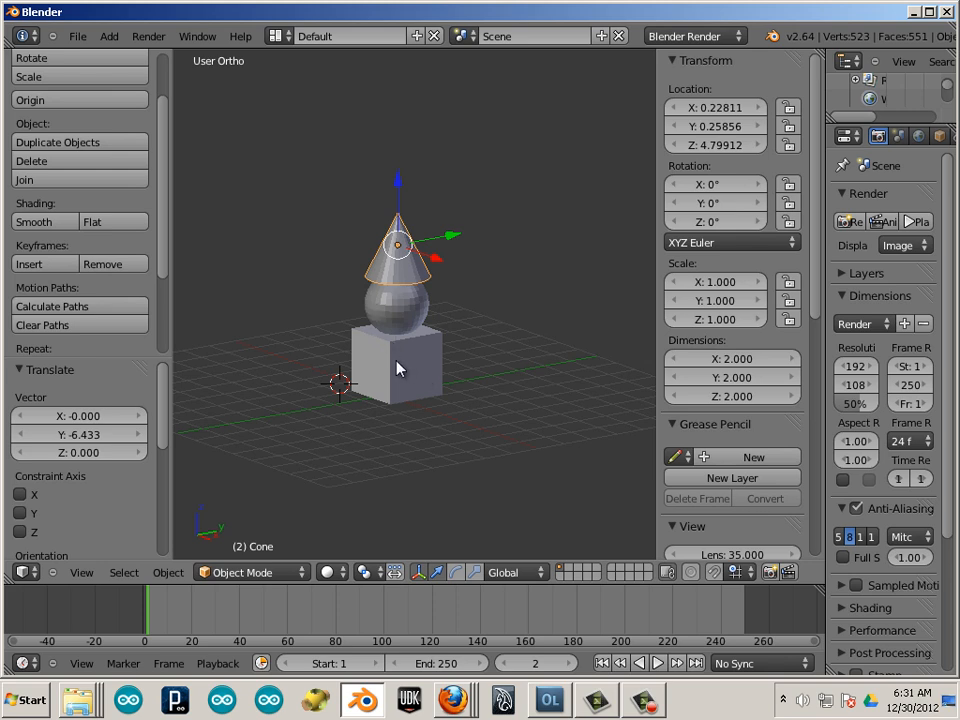
scroll(397, 368, up, 1)
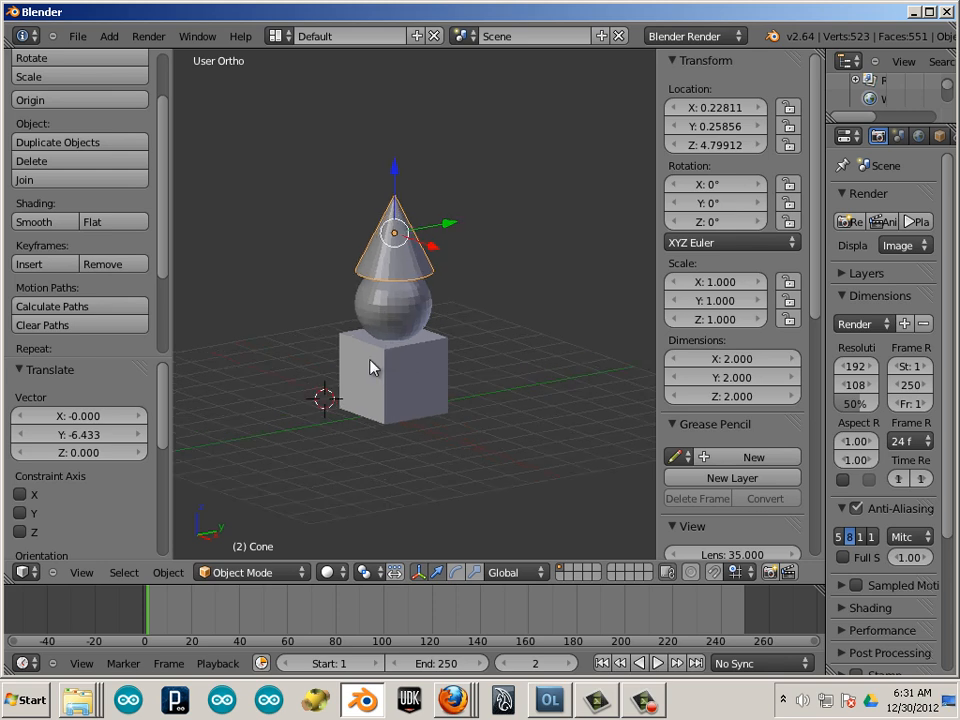